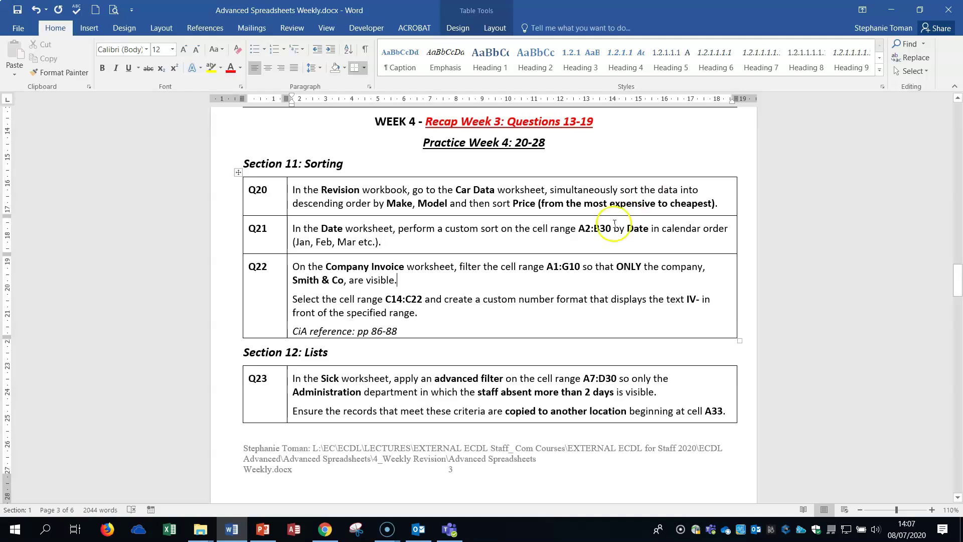
# Step: Locate the Spreadsheets Weekly Revision Workfiles folder and review question 20 in the Word revision document
pyautogui.click(200, 536)
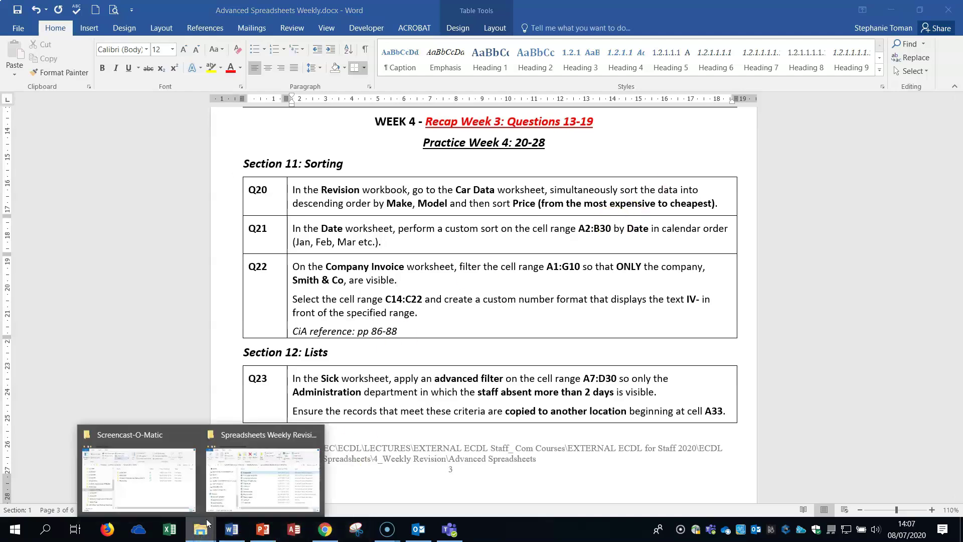
pyautogui.click(263, 461)
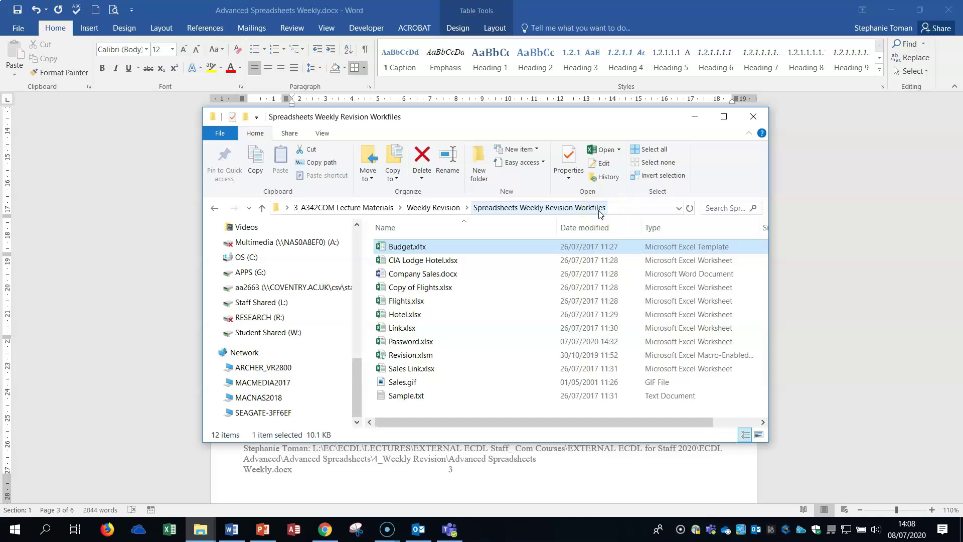
pyautogui.click(583, 213)
pyautogui.click(232, 529)
pyautogui.click(331, 206)
pyautogui.click(227, 204)
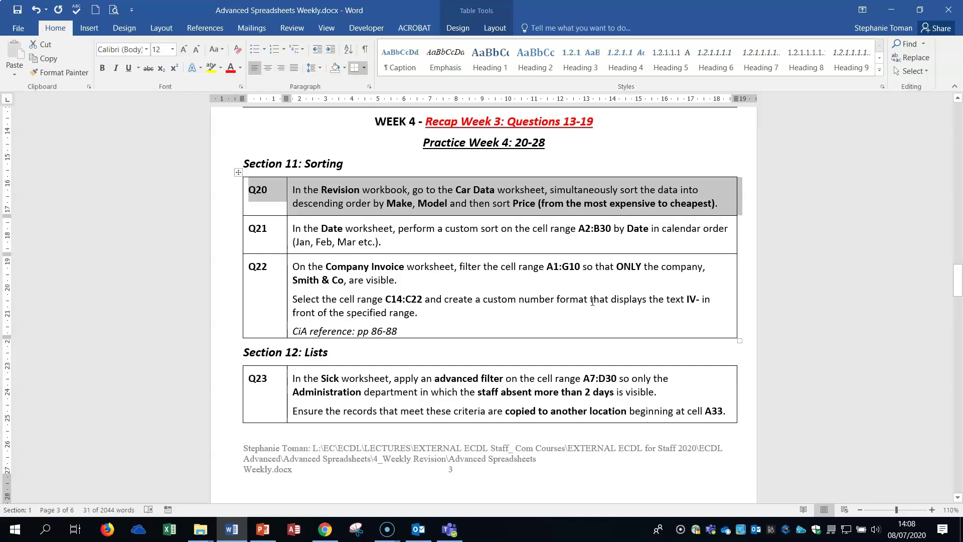
# Step: Open Revision.xlsm from the workfiles folder without updating its external links, and go to the Car Data worksheet
pyautogui.click(888, 11)
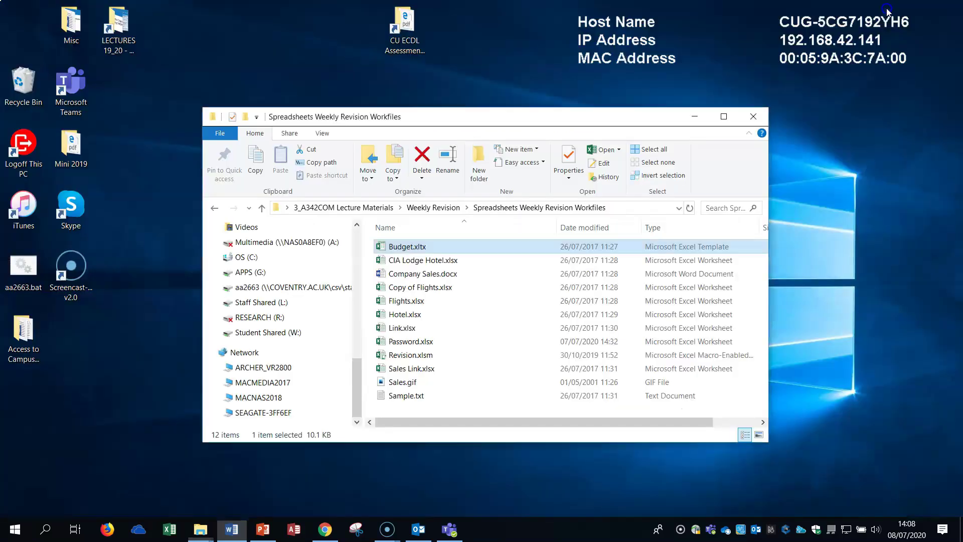
pyautogui.doubleClick(414, 357)
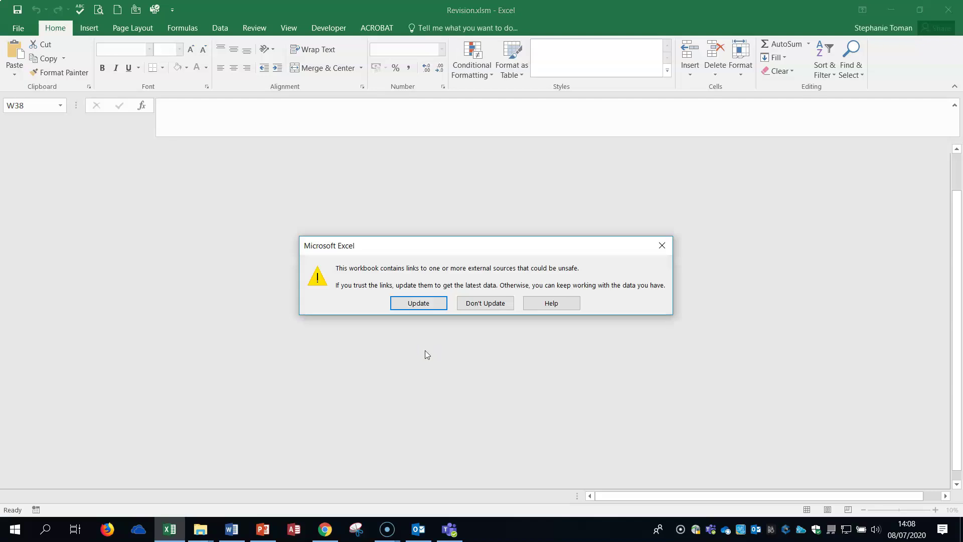
pyautogui.click(496, 305)
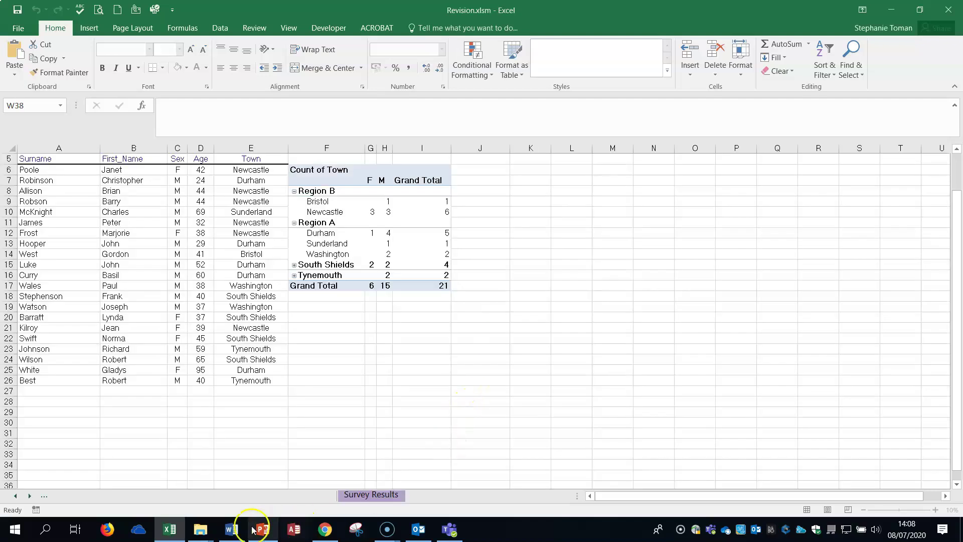
pyautogui.click(73, 495)
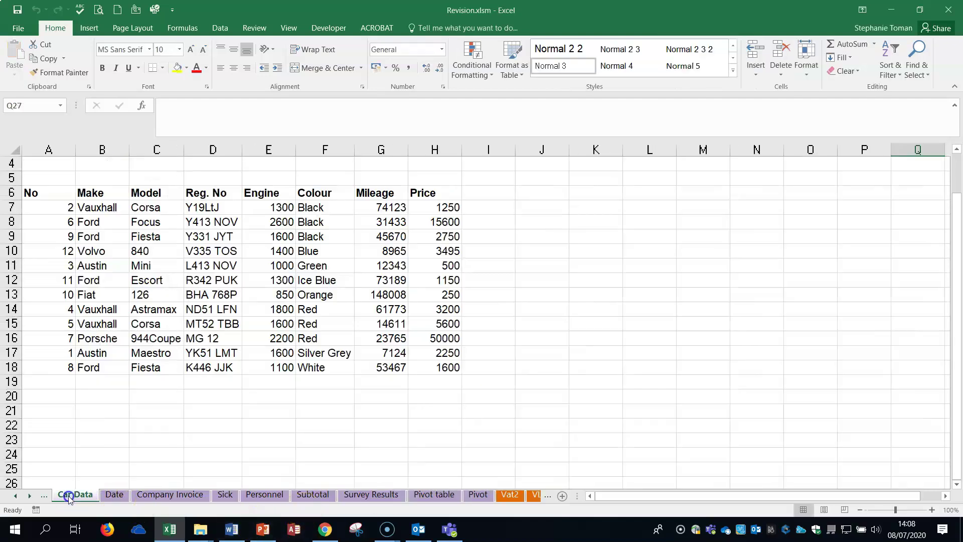
pyautogui.click(200, 254)
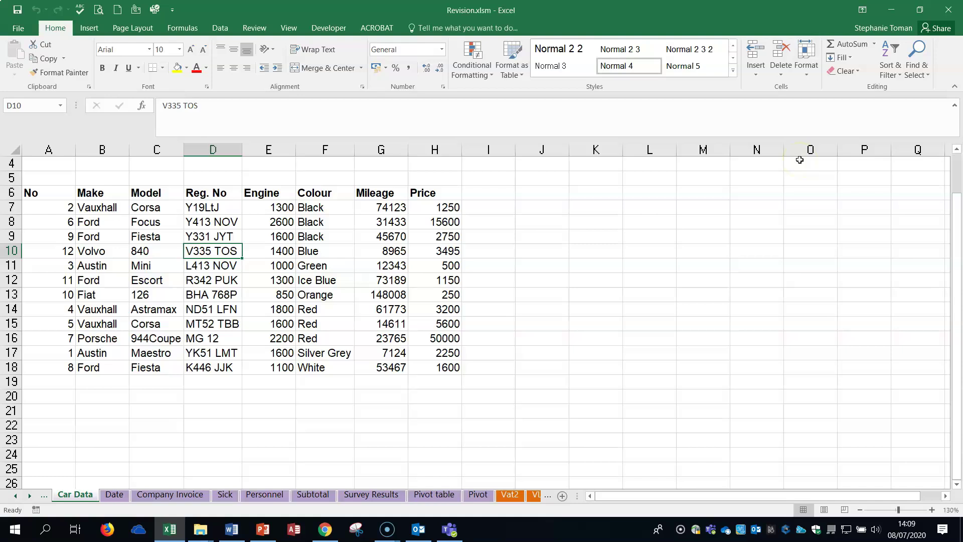
pyautogui.click(898, 75)
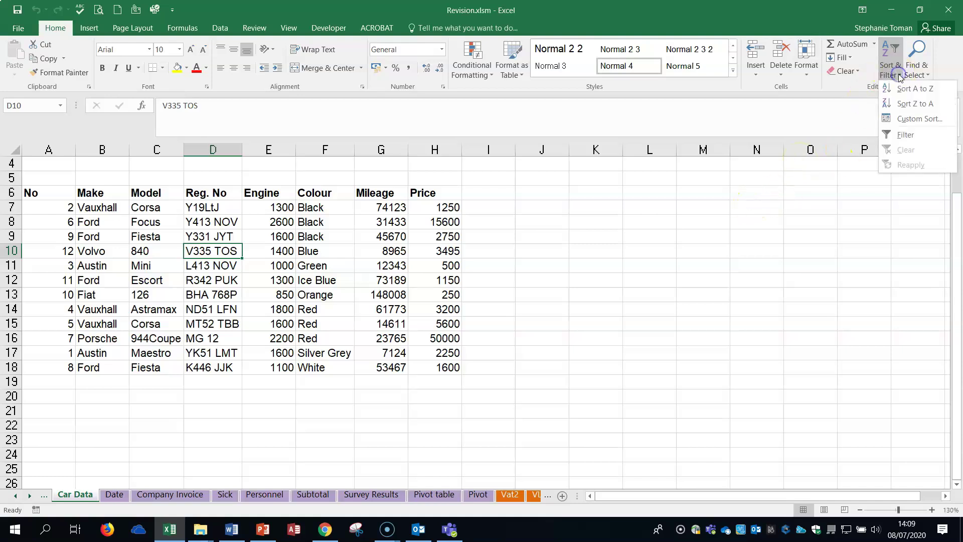
pyautogui.click(917, 122)
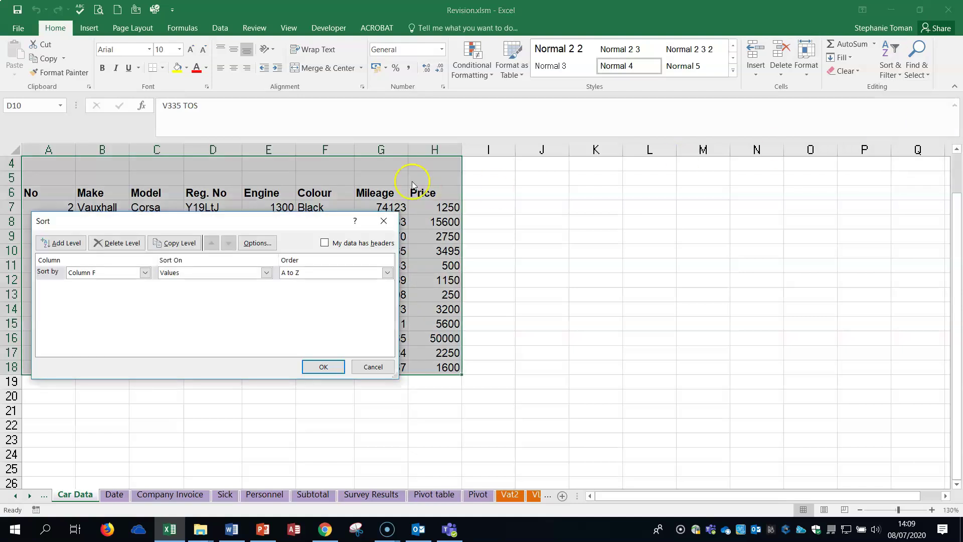
pyautogui.moveTo(237, 227); pyautogui.dragTo(731, 189)
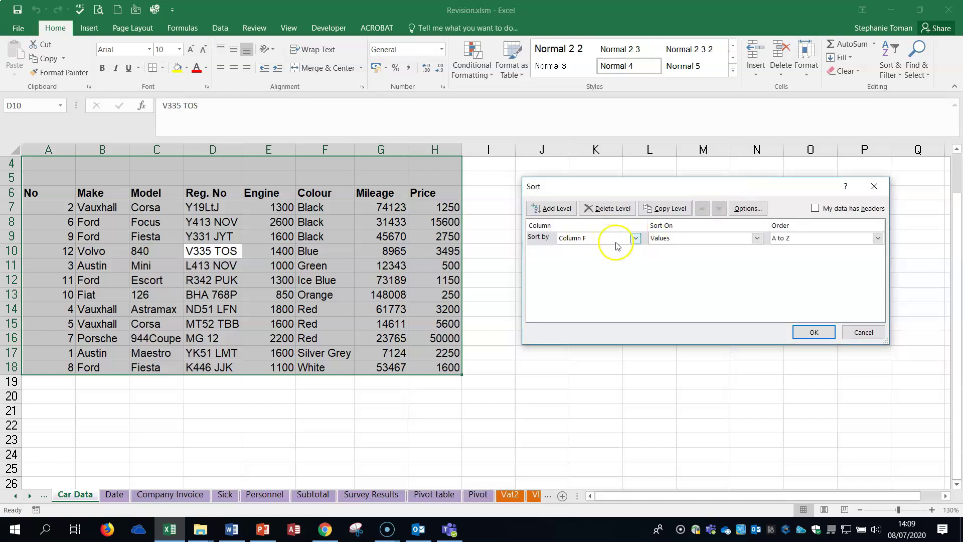
pyautogui.click(815, 209)
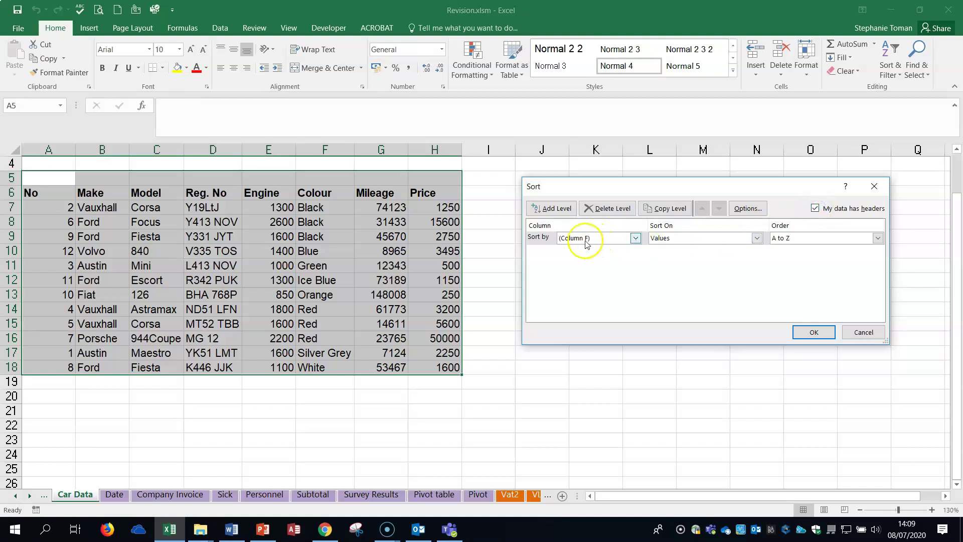
pyautogui.click(636, 238)
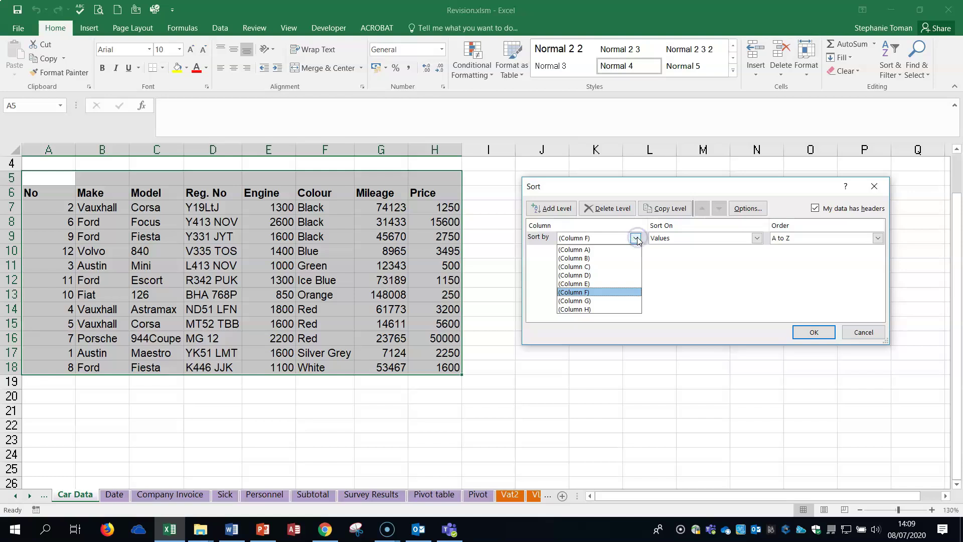
pyautogui.click(861, 334)
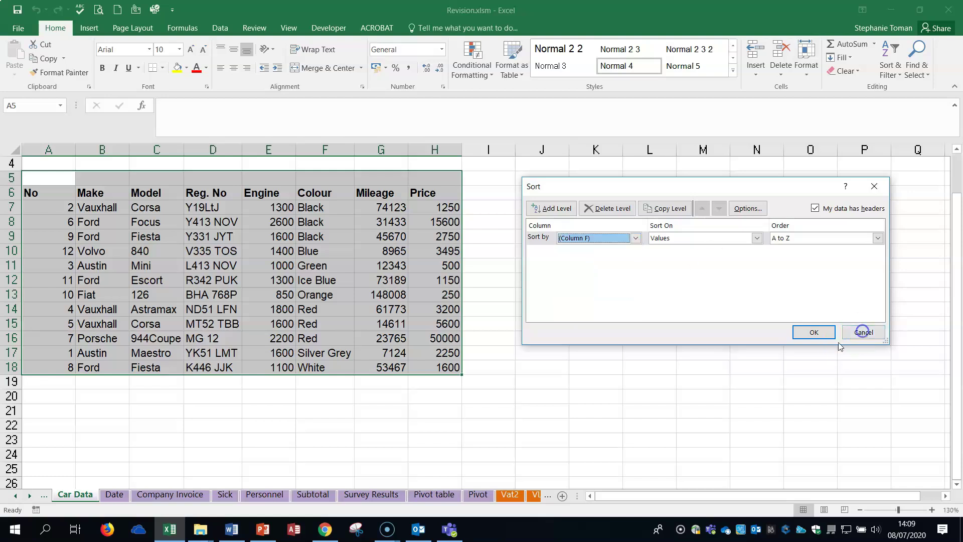
pyautogui.click(863, 333)
pyautogui.click(811, 366)
# Step: Start a custom sort on the car table A6:H18 with its first row treated as headers
pyautogui.moveTo(32, 193); pyautogui.dragTo(429, 374)
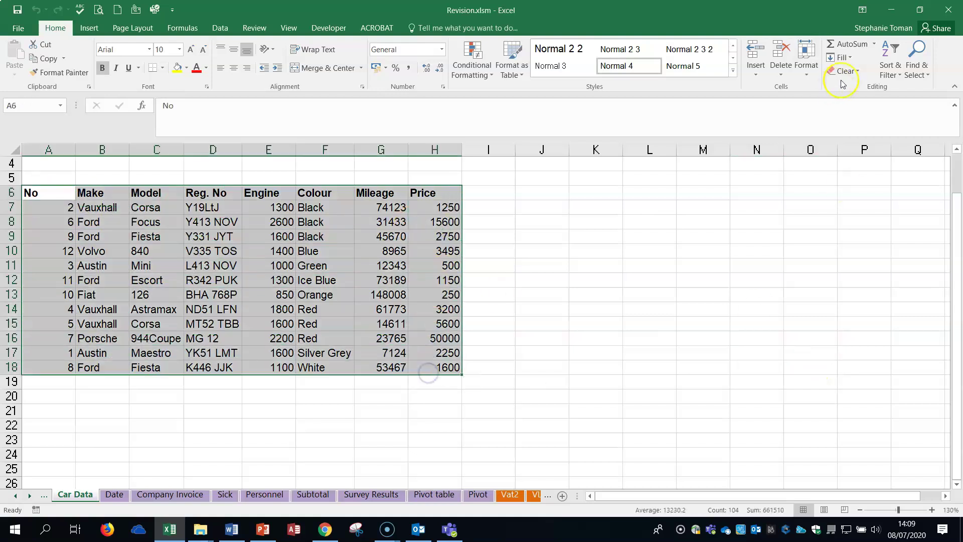
pyautogui.click(895, 68)
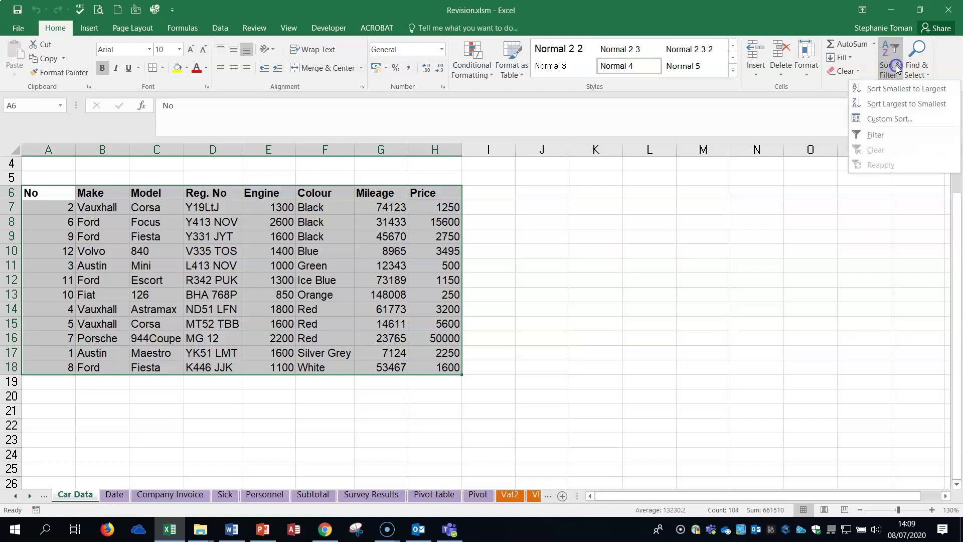
pyautogui.click(889, 118)
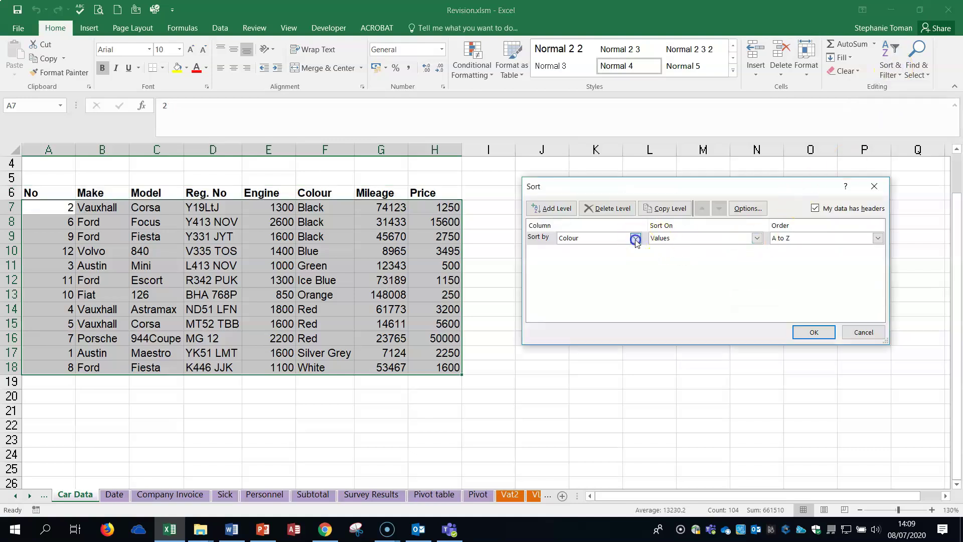
pyautogui.click(635, 239)
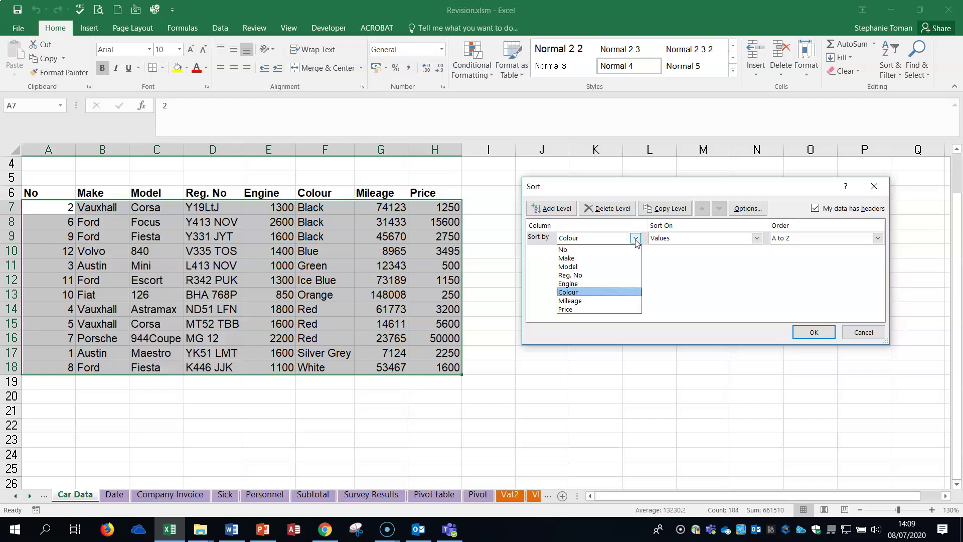
pyautogui.click(816, 208)
pyautogui.click(816, 208)
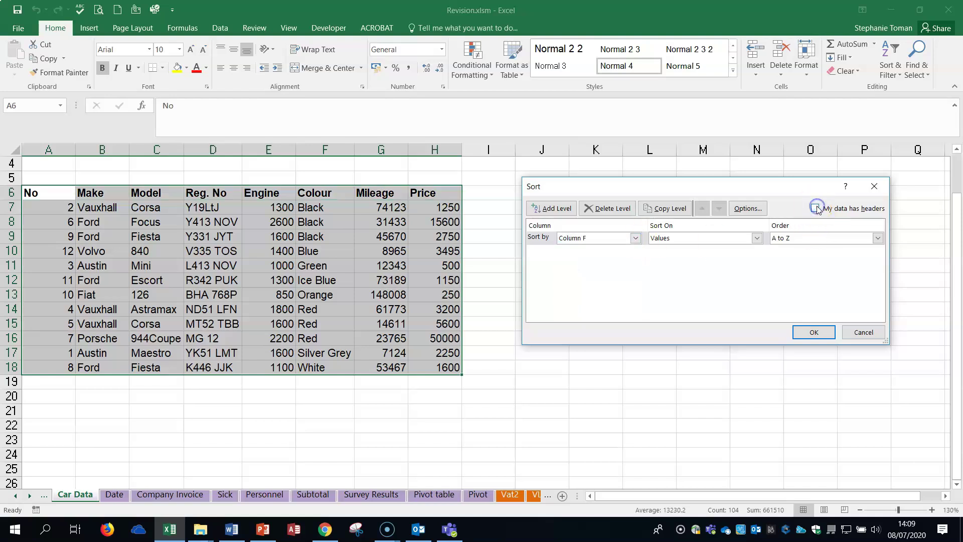
pyautogui.click(816, 208)
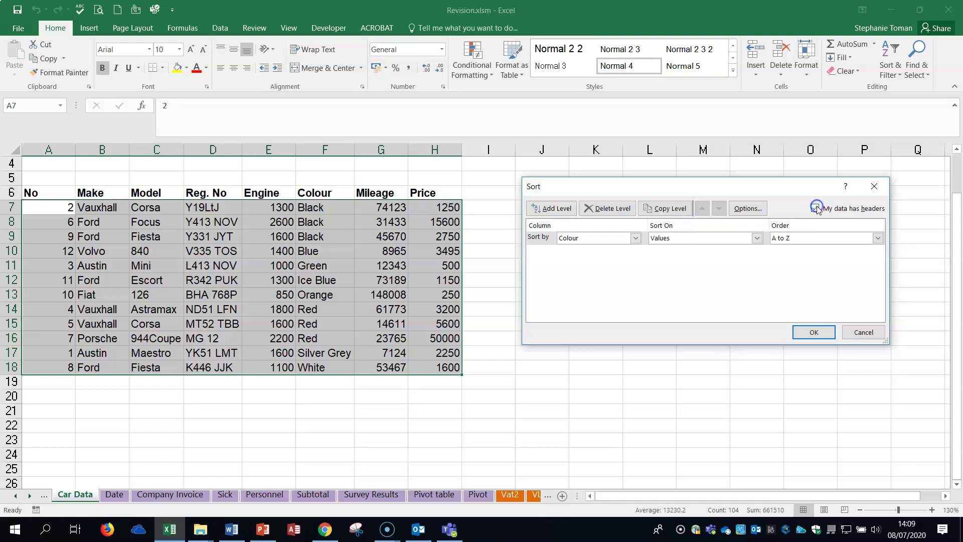
# Step: Set the first sort level to the Make column in Z to A order
pyautogui.click(637, 239)
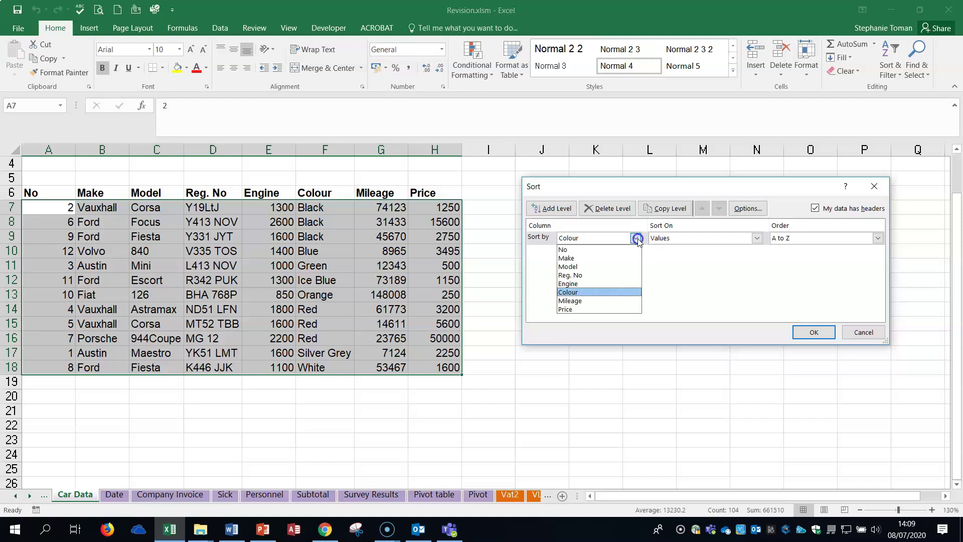
pyautogui.click(600, 259)
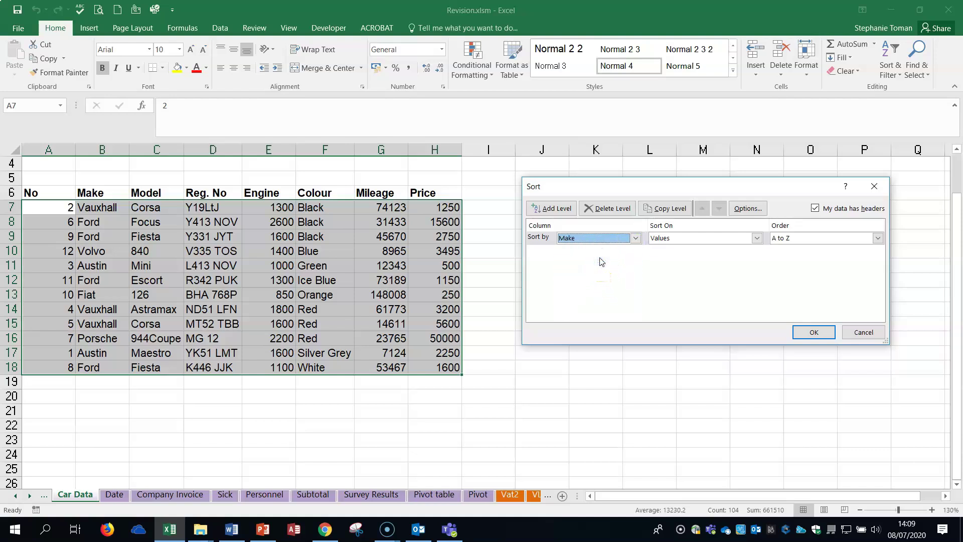
pyautogui.click(880, 240)
pyautogui.click(838, 258)
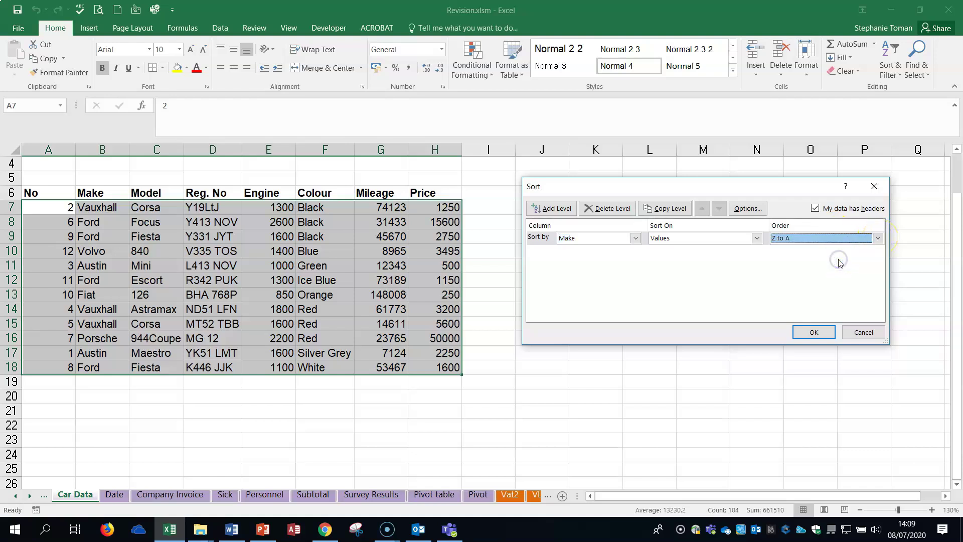
# Step: Add a second sort level for the Model column in Z to A order
pyautogui.click(569, 214)
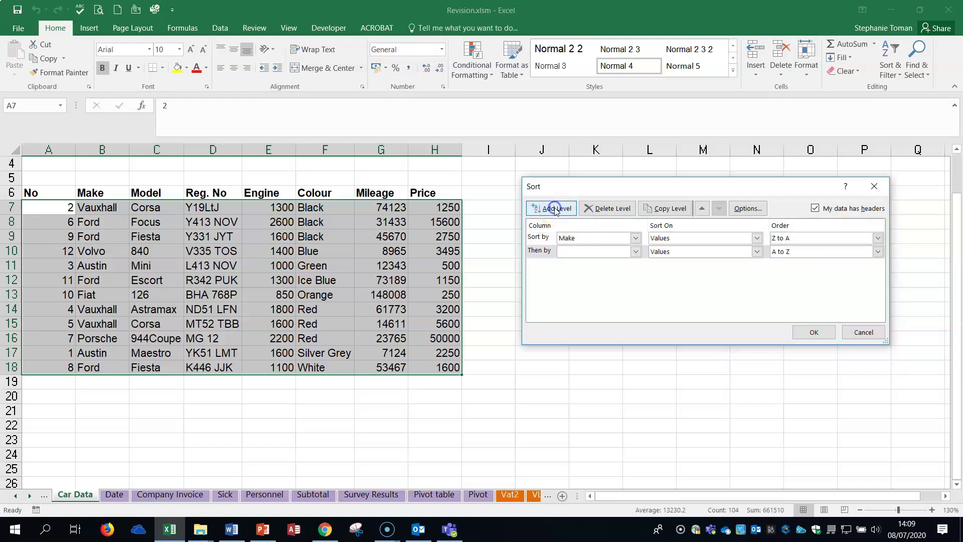
pyautogui.click(636, 252)
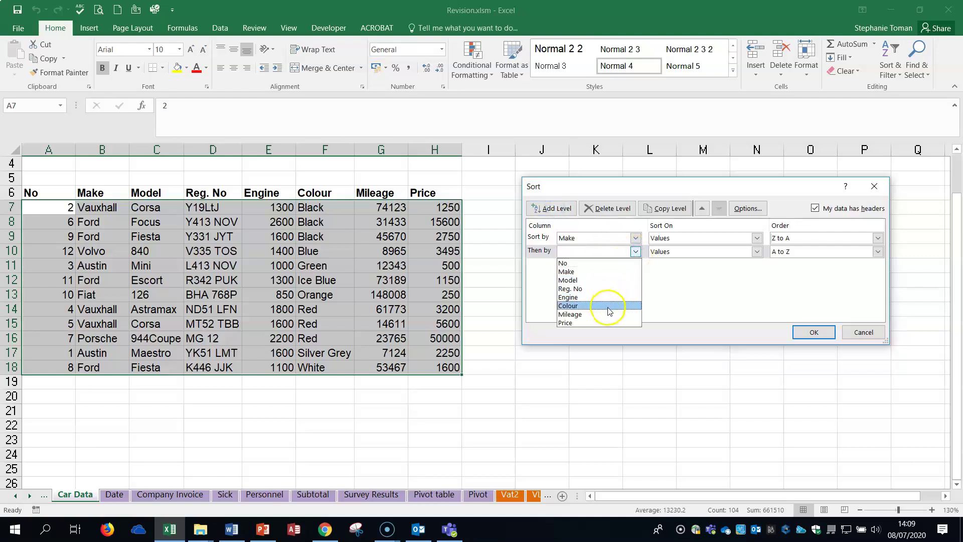
pyautogui.click(608, 280)
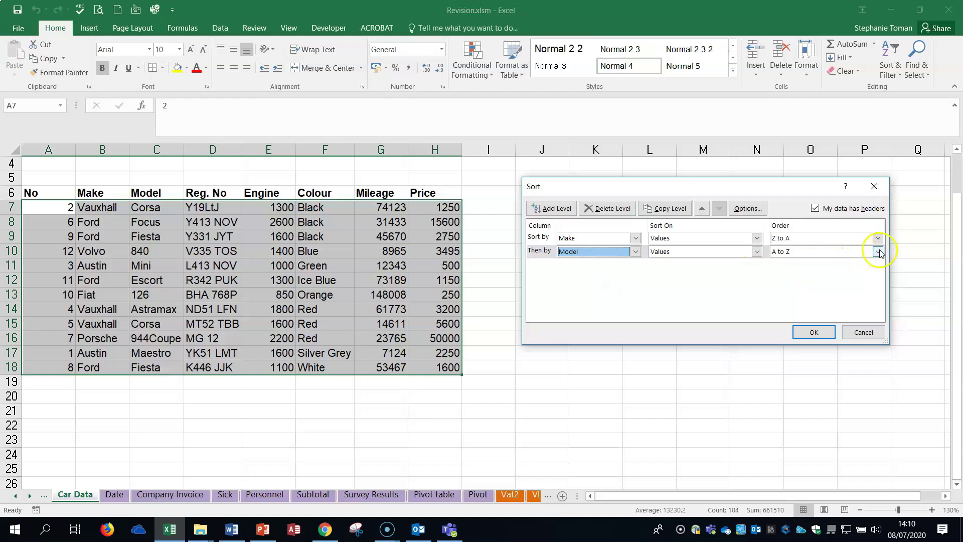
pyautogui.click(879, 252)
pyautogui.click(811, 271)
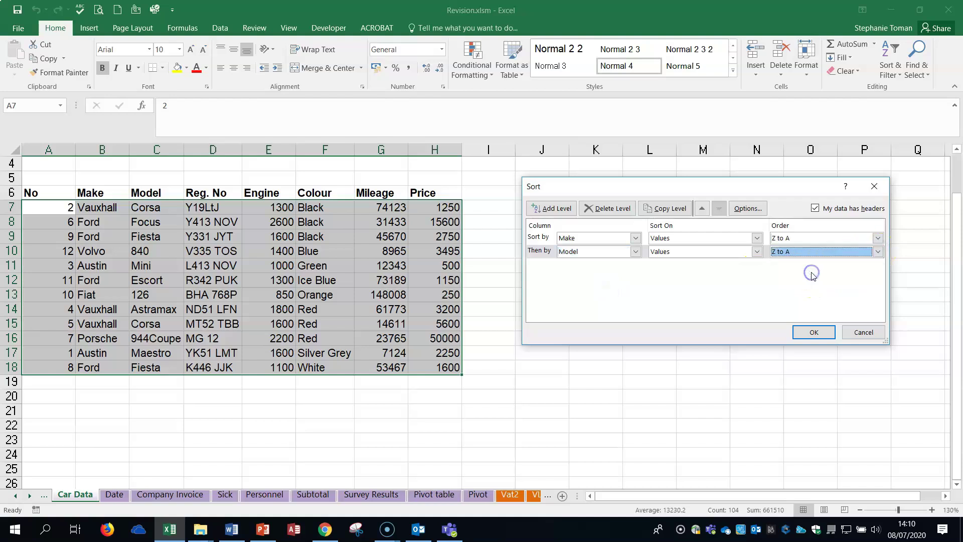
# Step: Add a third sort level for Price from Largest to Smallest and apply the sort to the car table
pyautogui.click(567, 215)
pyautogui.click(636, 265)
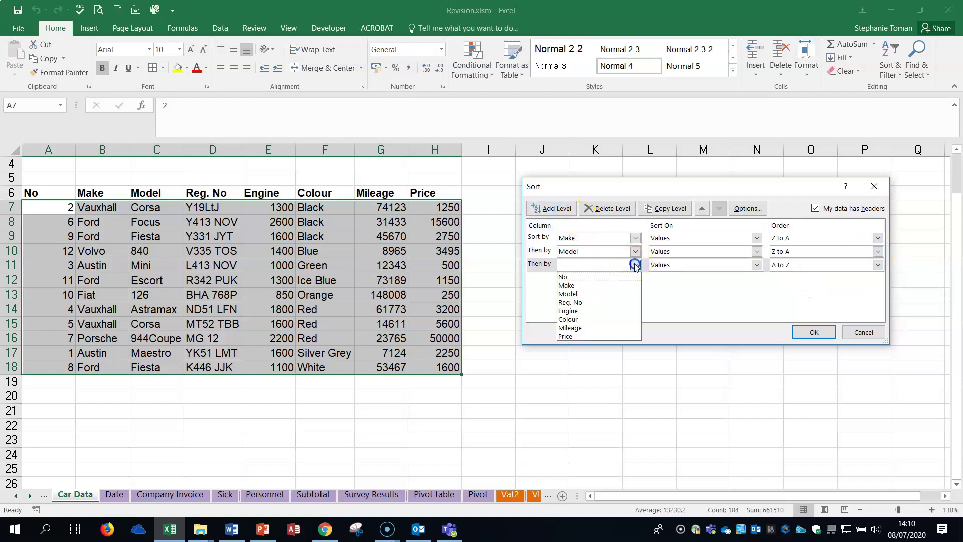
pyautogui.click(576, 336)
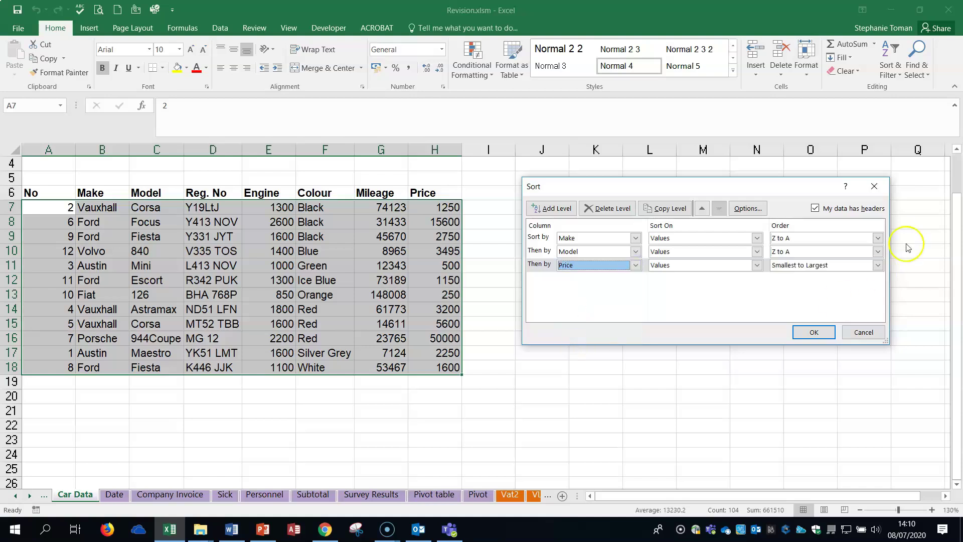
pyautogui.click(878, 265)
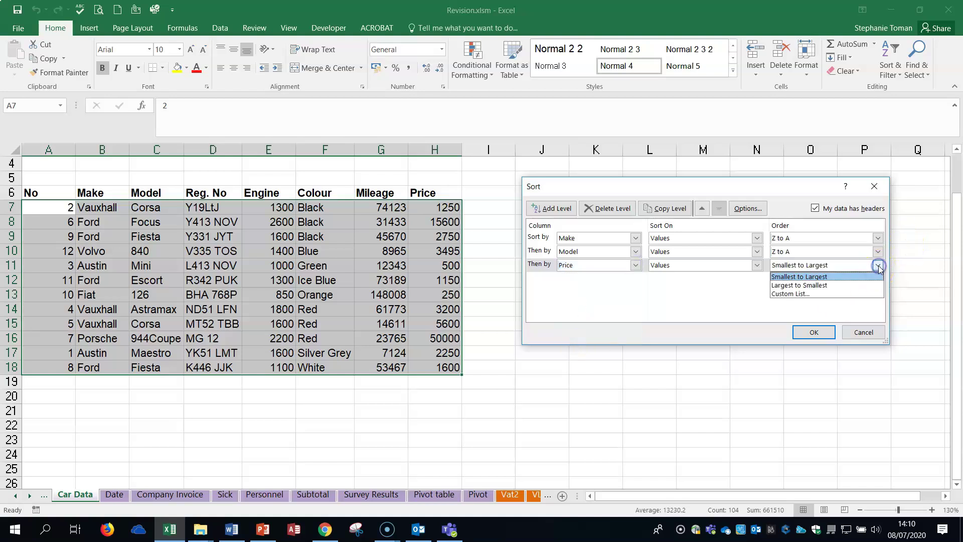
pyautogui.click(811, 284)
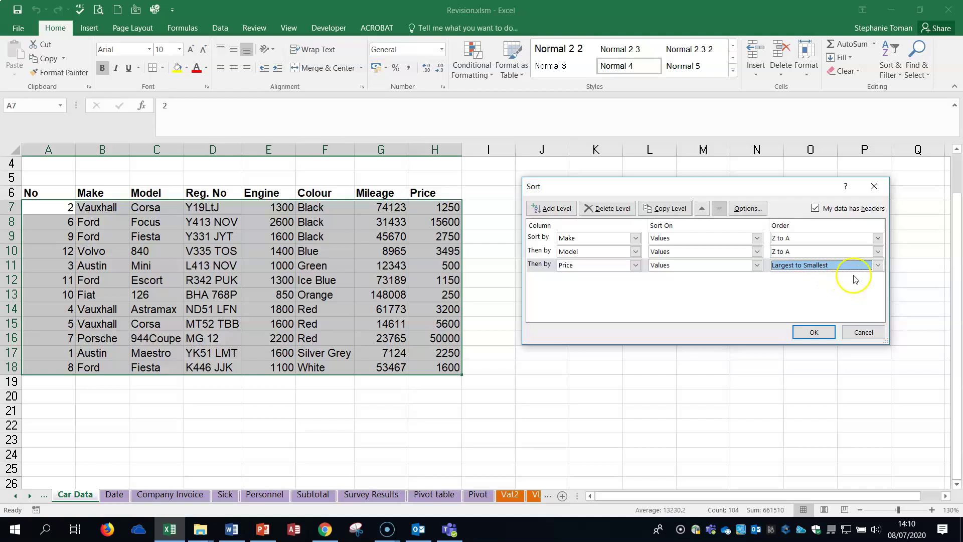
pyautogui.click(814, 332)
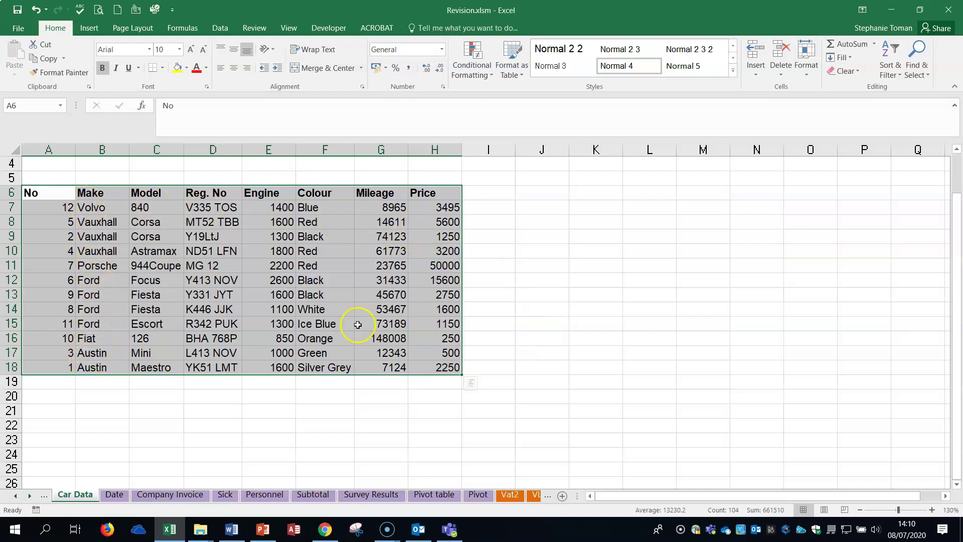
pyautogui.click(560, 271)
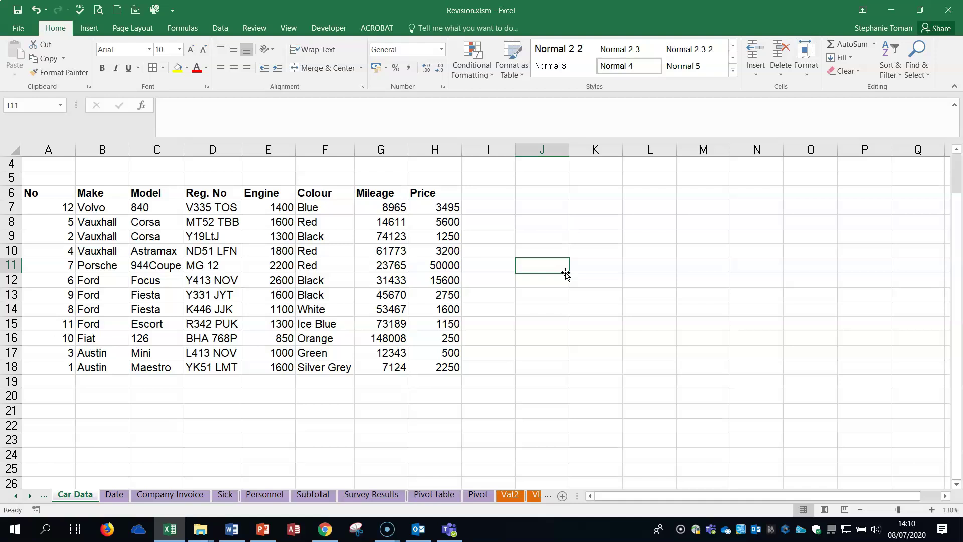
# Step: Open the Date worksheet and read question 21 in the Advanced Spreadsheets Weekly document in Word, returning to the Revision workbook in Excel
pyautogui.click(115, 495)
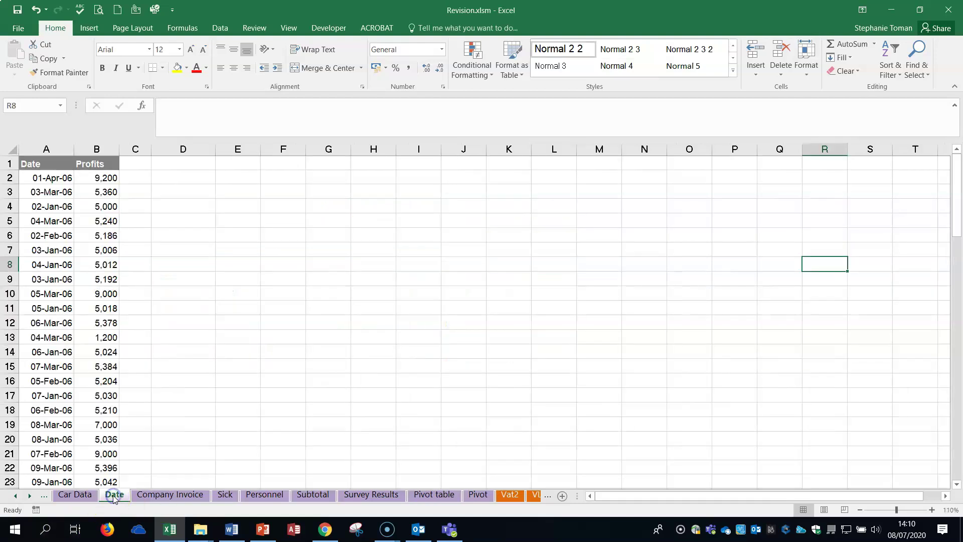
pyautogui.click(892, 10)
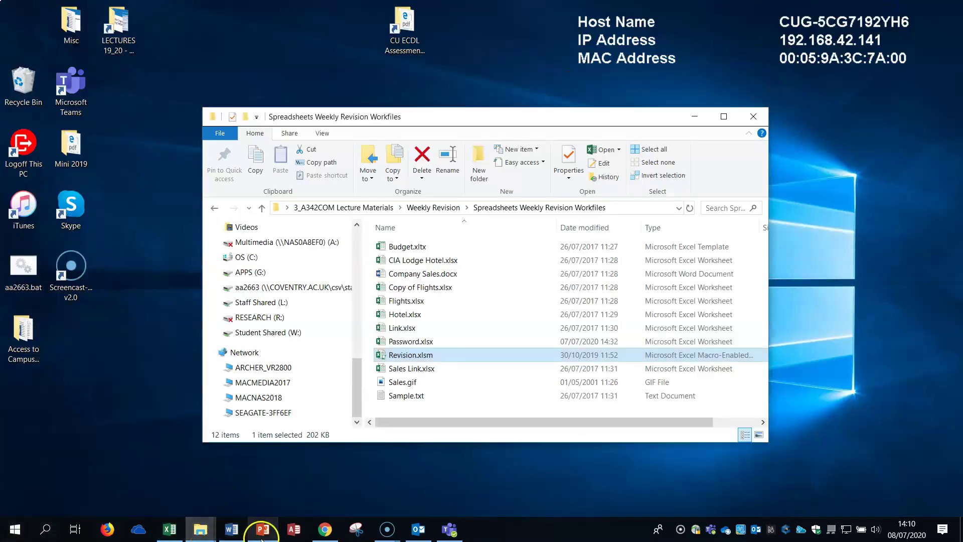
pyautogui.click(232, 529)
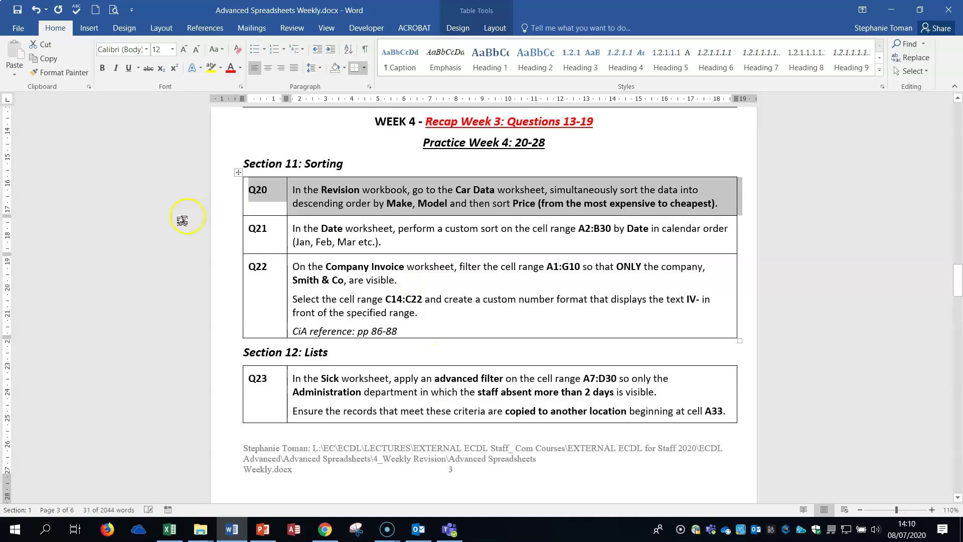
pyautogui.click(192, 230)
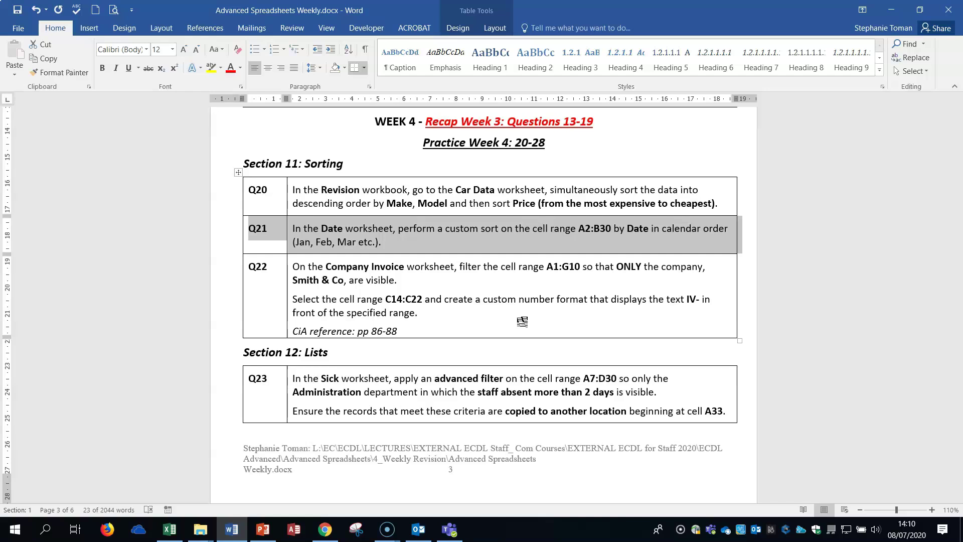
pyautogui.click(894, 10)
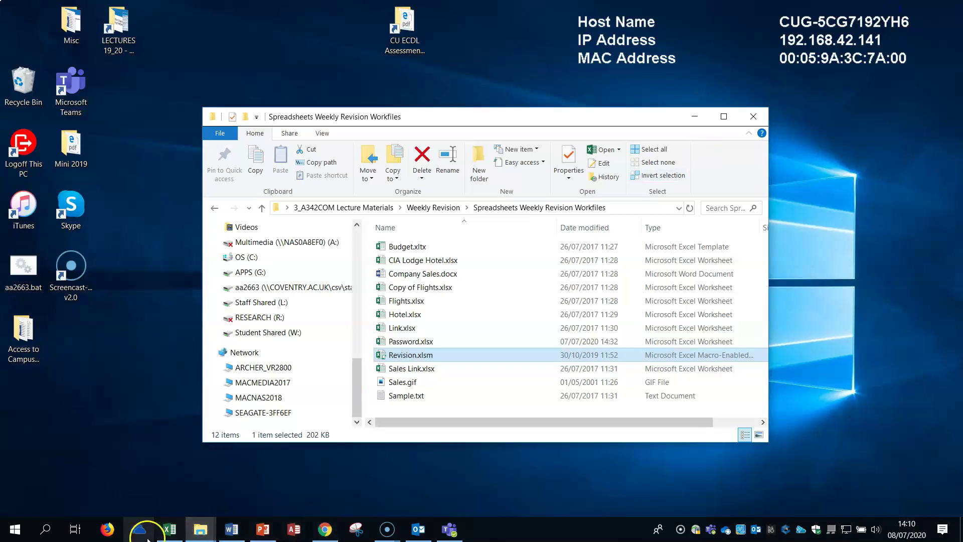
pyautogui.click(170, 530)
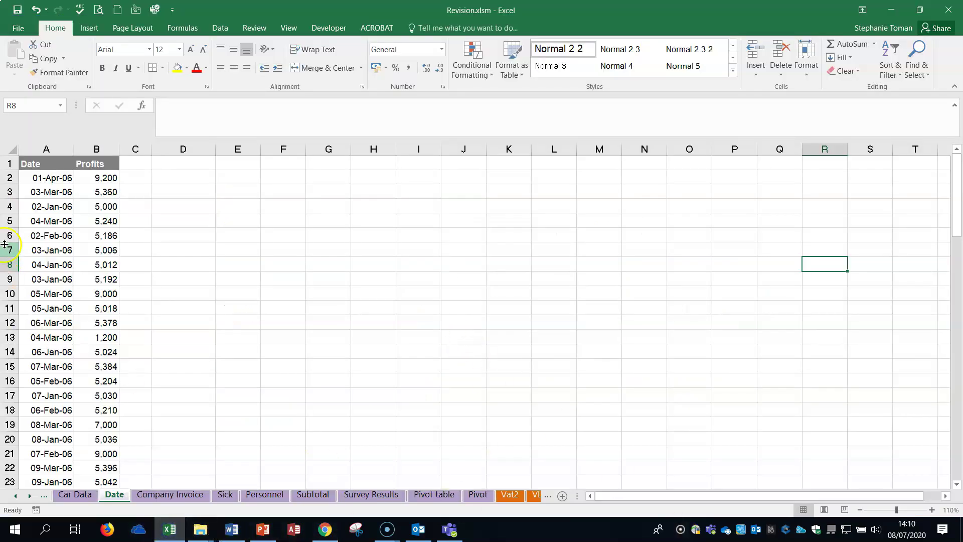
# Step: Start a custom sort on the Date worksheet's Date and Profits table and sort by the Date column
pyautogui.click(36, 210)
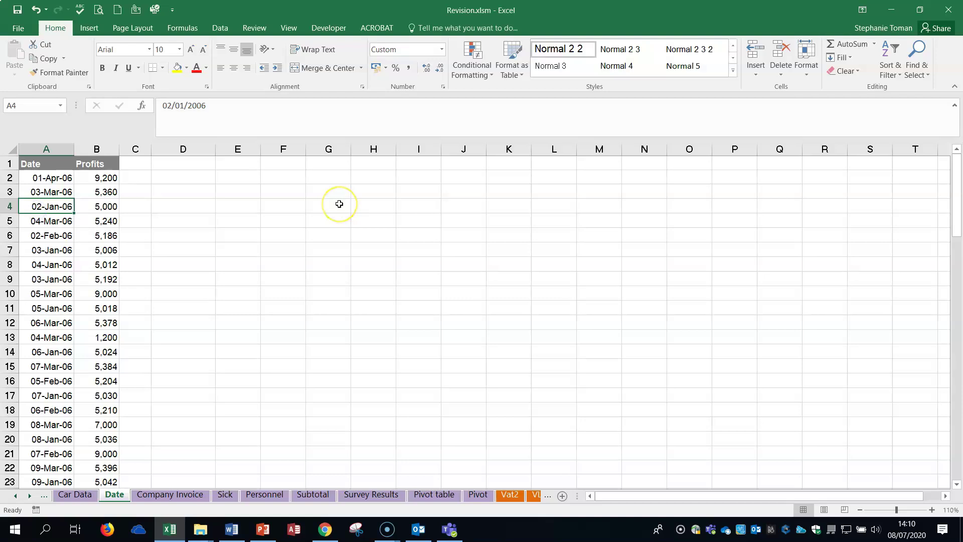
pyautogui.click(891, 74)
pyautogui.click(895, 118)
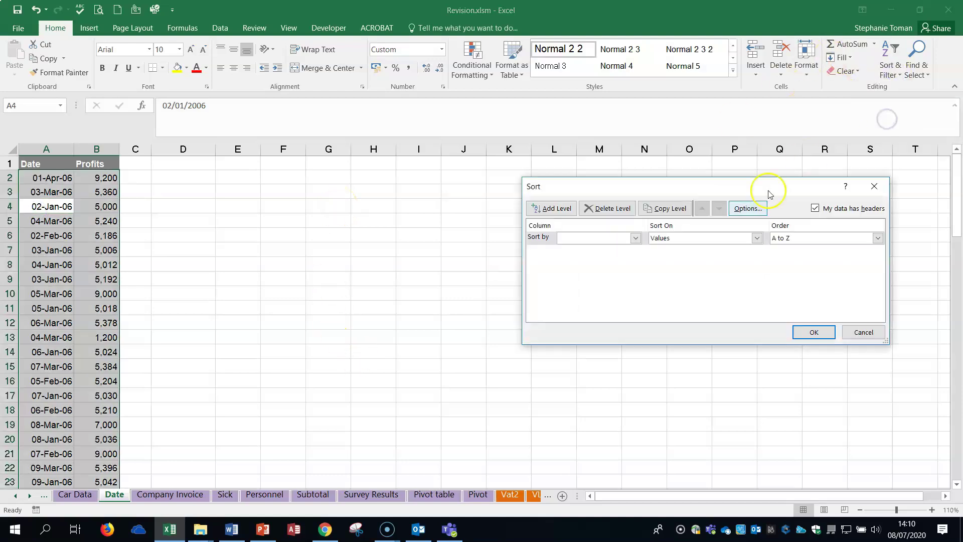
pyautogui.moveTo(676, 191); pyautogui.dragTo(552, 200)
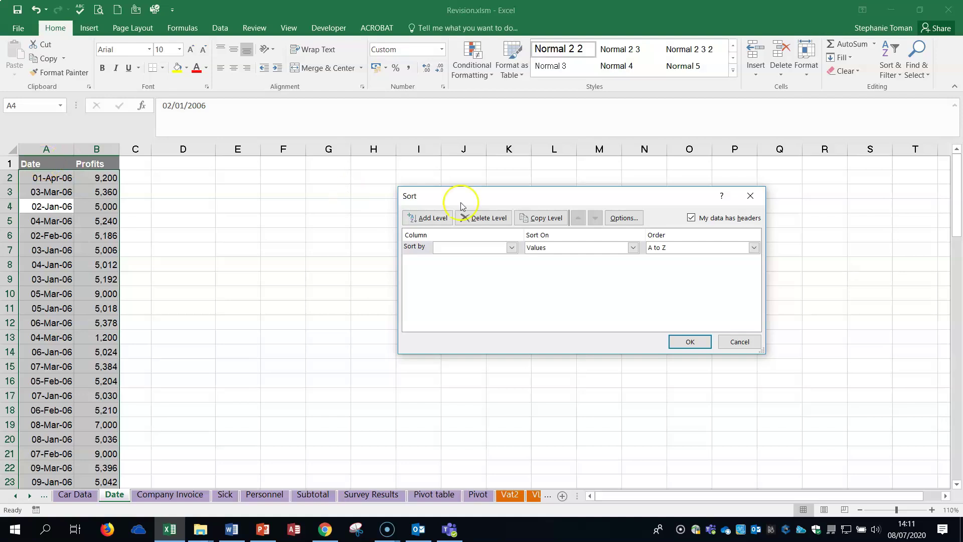
pyautogui.click(512, 248)
pyautogui.click(496, 260)
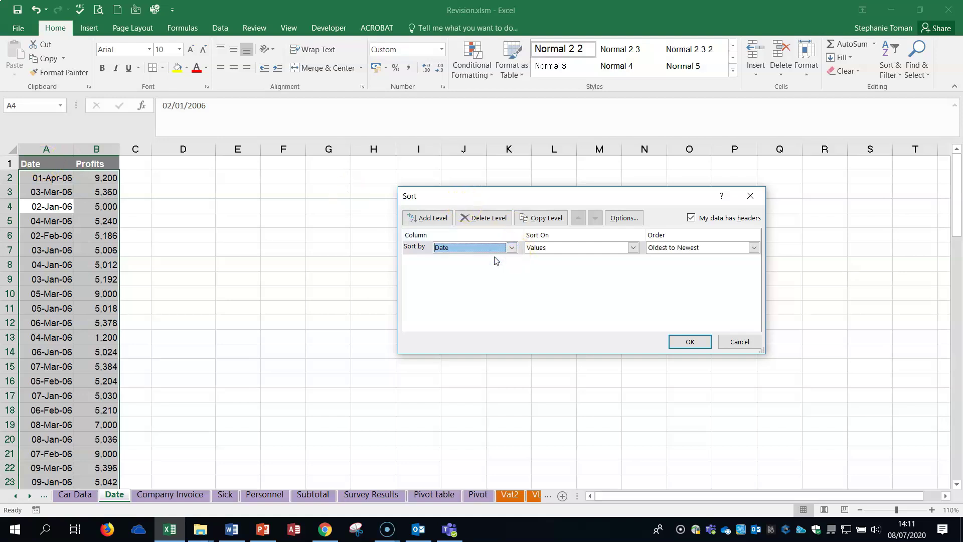
# Step: Set the sort order to the Jan, Feb, Mar custom list, apply it and look through the sorted rows
pyautogui.click(754, 247)
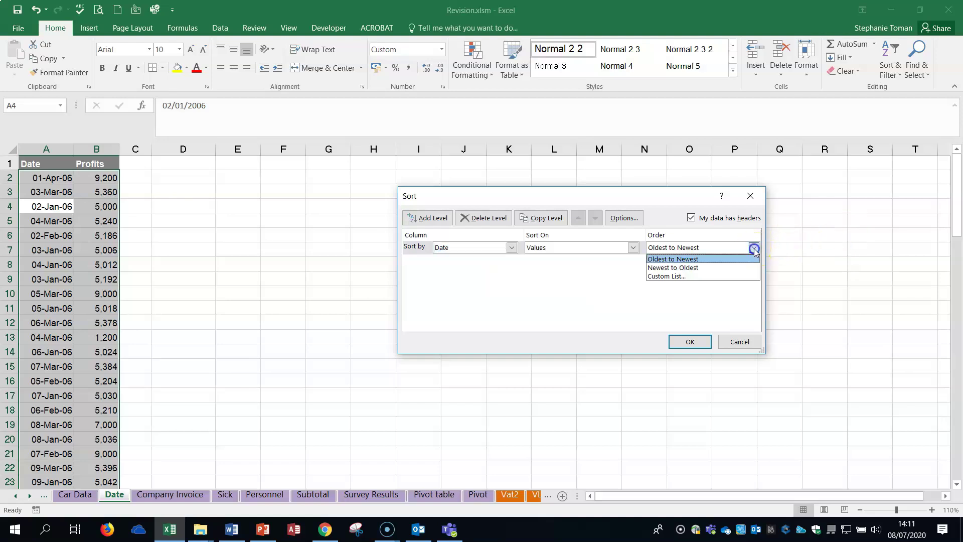
pyautogui.click(673, 276)
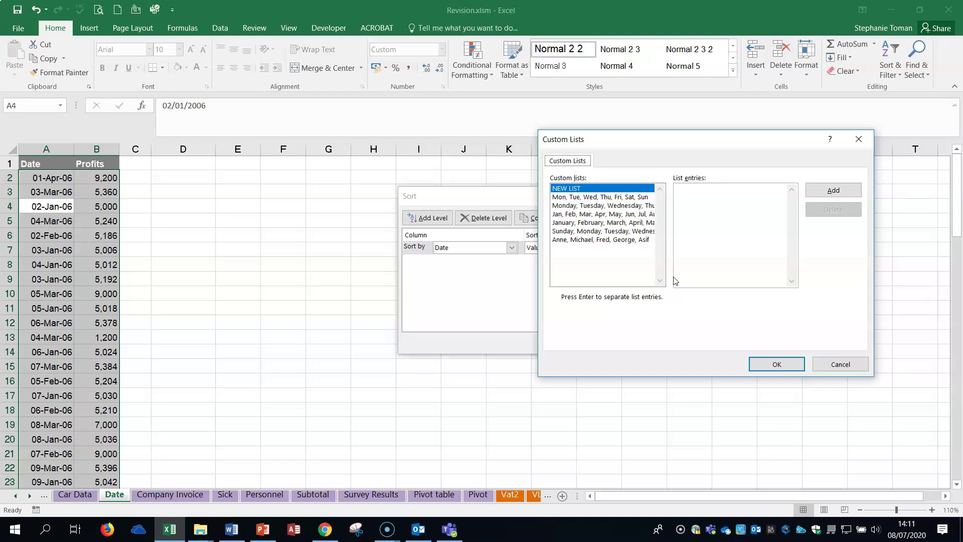
pyautogui.click(575, 215)
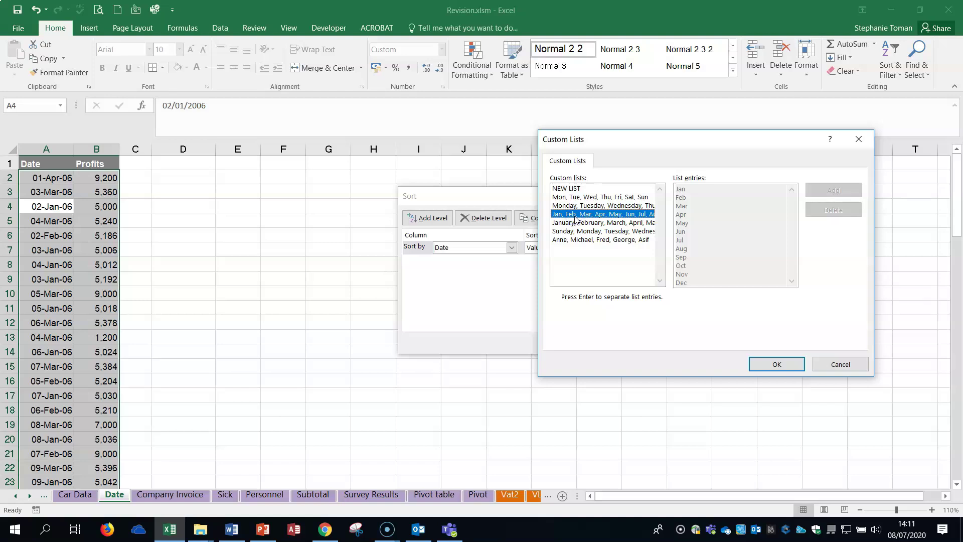
pyautogui.click(791, 368)
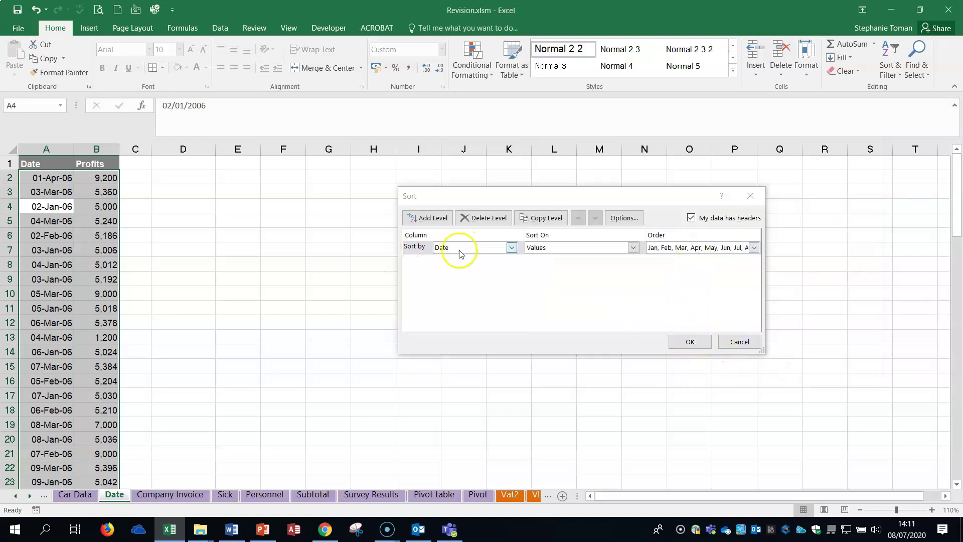
pyautogui.click(689, 342)
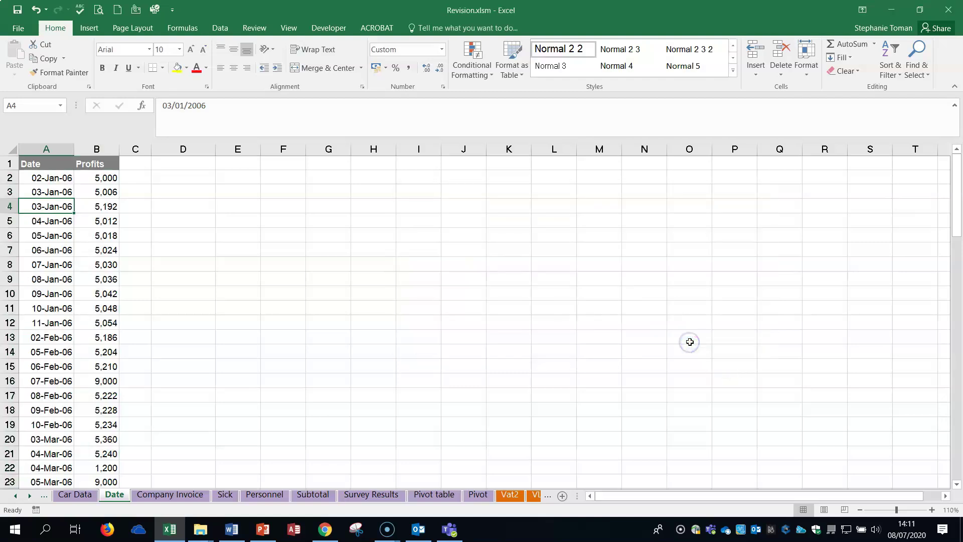
pyautogui.click(440, 235)
pyautogui.scroll(-3, 441, 235)
pyautogui.scroll(-3, 440, 234)
pyautogui.scroll(6, 442, 234)
pyautogui.click(444, 236)
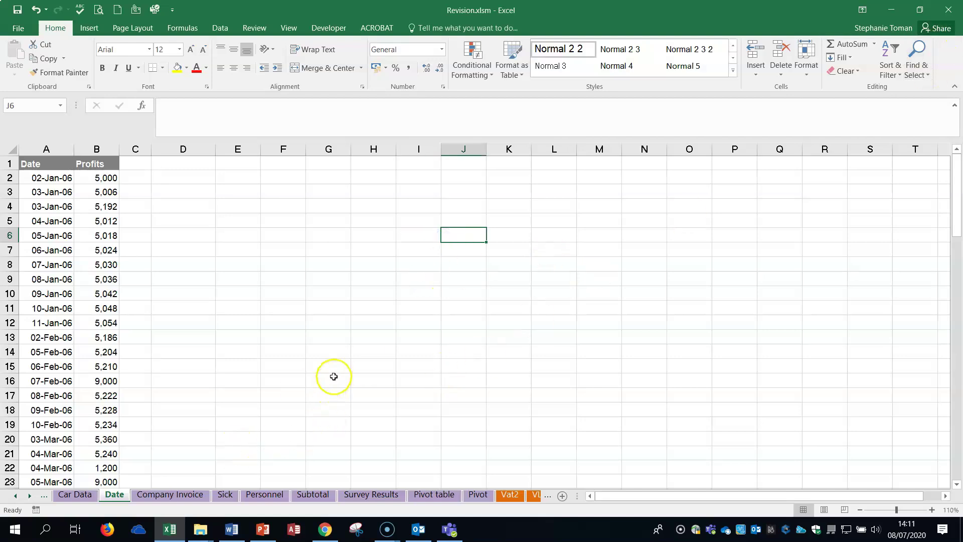
# Step: Open the Company Invoice worksheet and read question 22 in the Word document, returning to the workbook in Excel
pyautogui.click(164, 497)
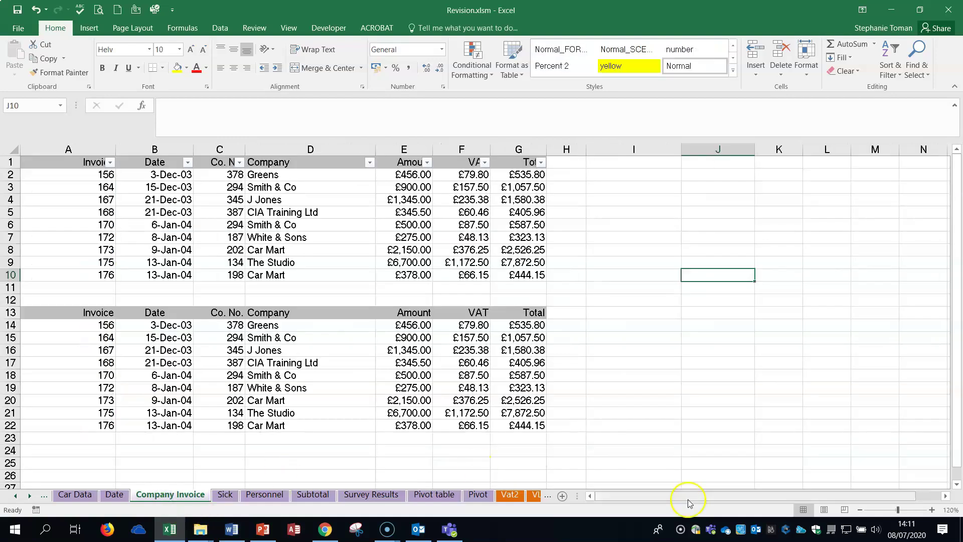
pyautogui.click(230, 529)
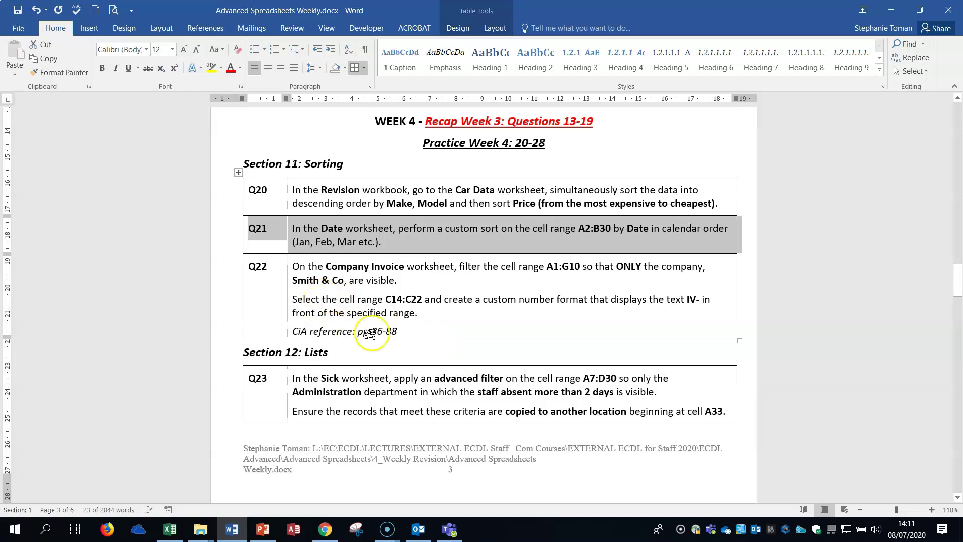
pyautogui.click(218, 313)
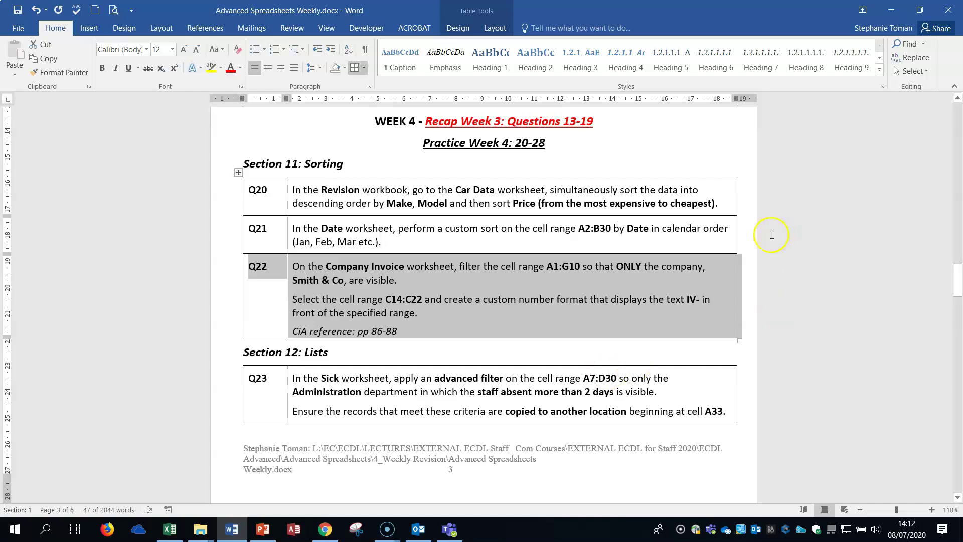
pyautogui.click(891, 10)
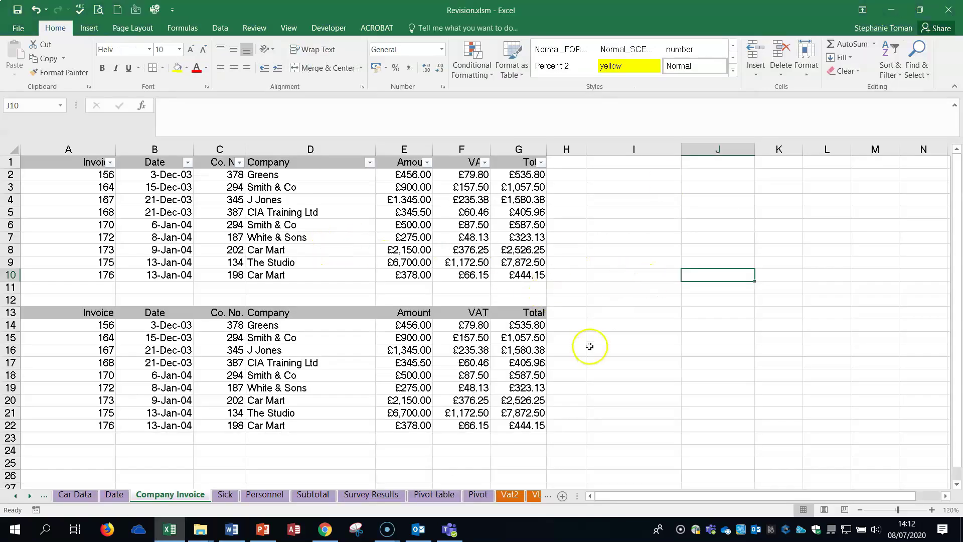
pyautogui.click(621, 338)
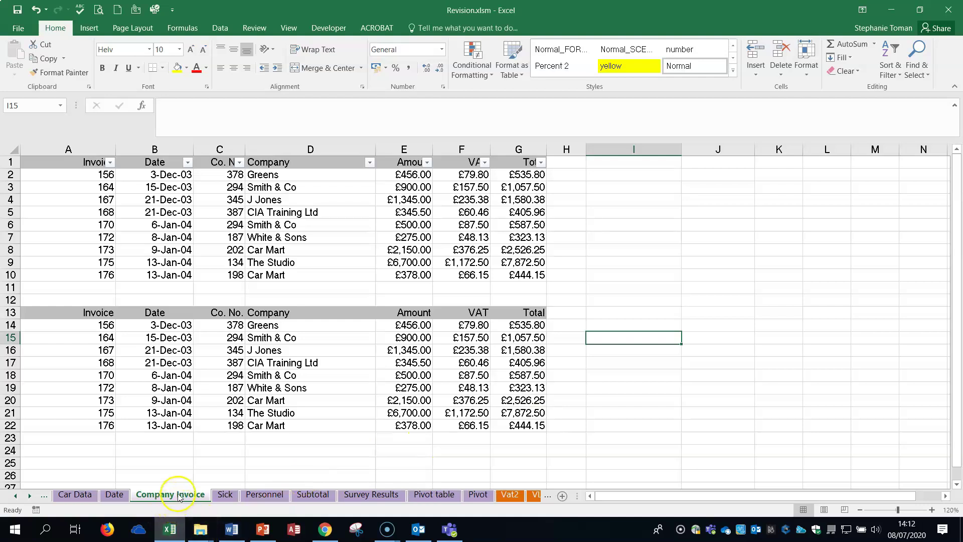
# Step: Filter the invoice table A1:G10 by the Company column so only Smith & Co is shown
pyautogui.click(58, 160)
pyautogui.moveTo(58, 160); pyautogui.dragTo(536, 277)
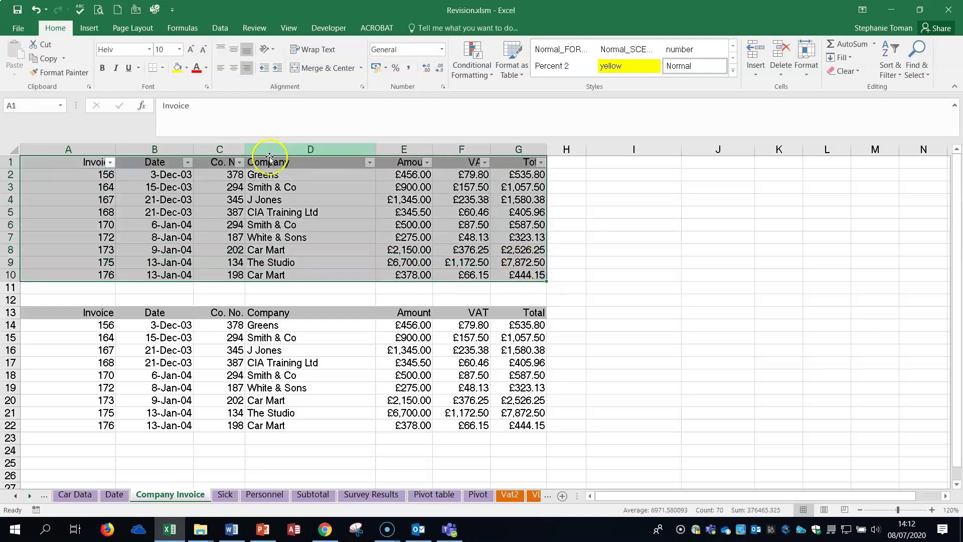
pyautogui.click(369, 163)
pyautogui.click(243, 284)
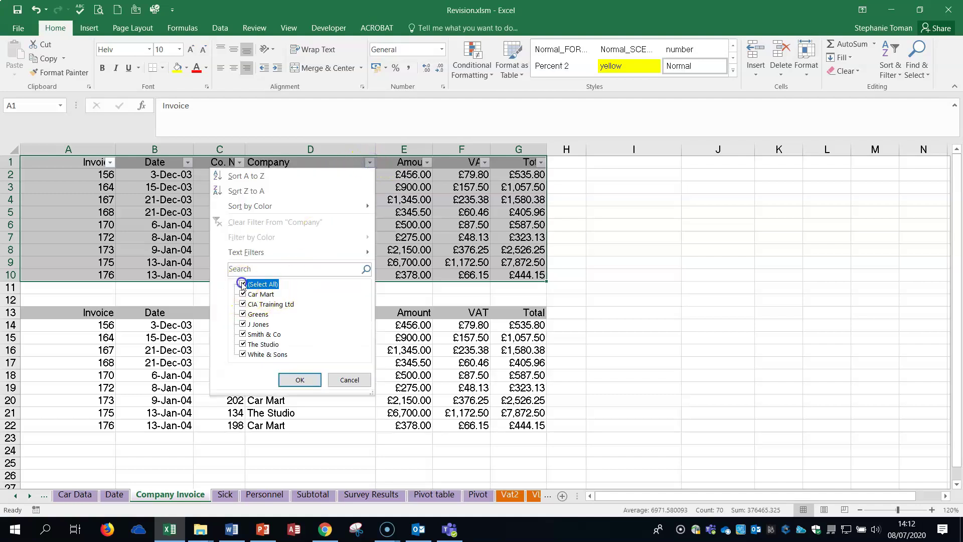
pyautogui.click(244, 335)
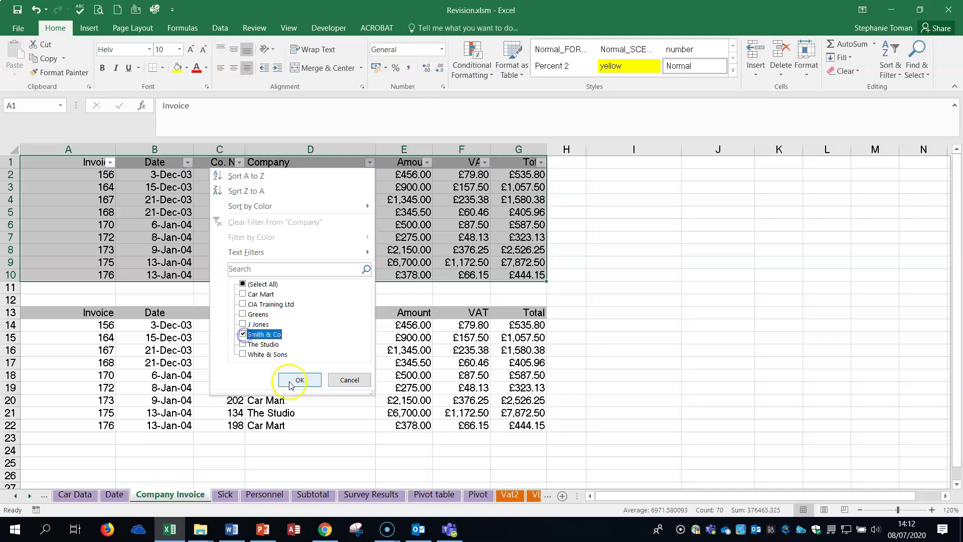
pyautogui.click(300, 379)
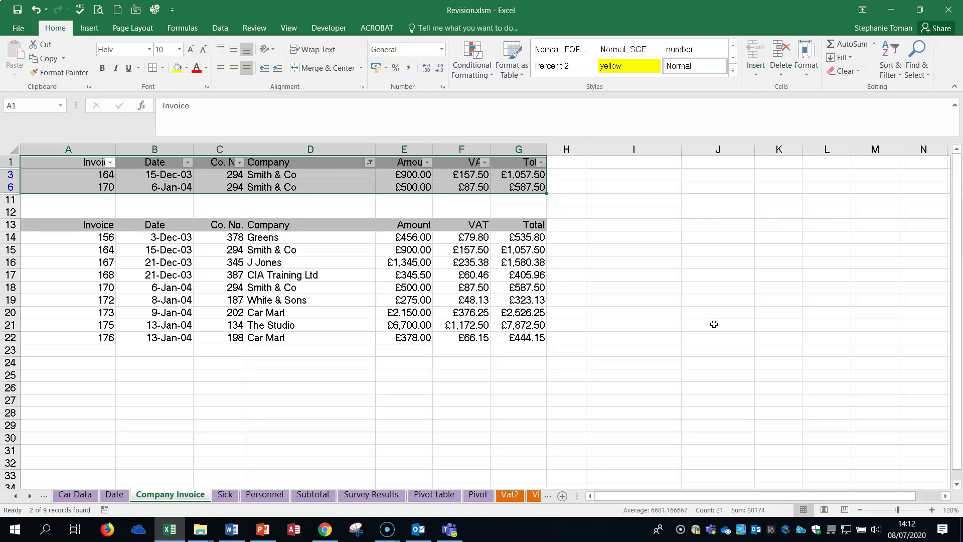
# Step: Select the company numbers in C14:C22 and choose the Custom number category in their cell formatting
pyautogui.click(69, 228)
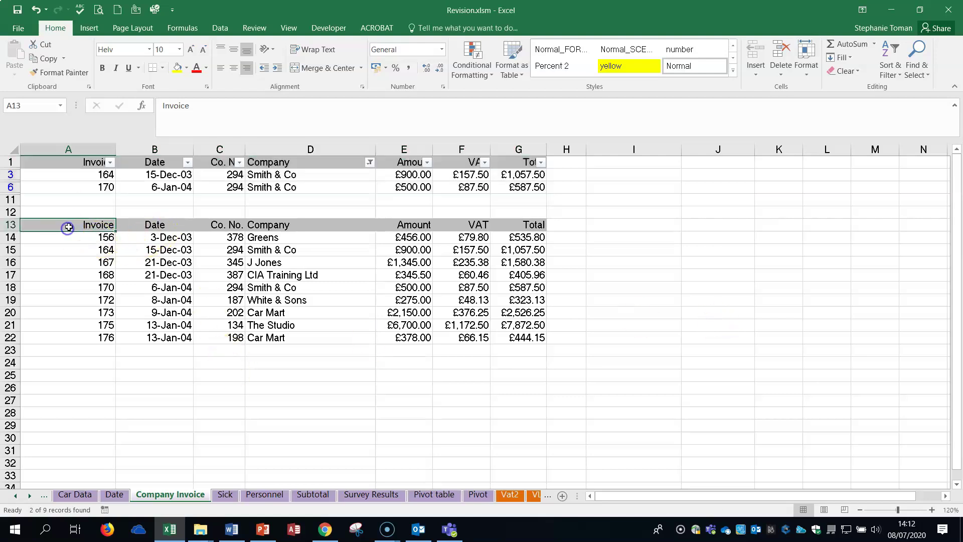
pyautogui.click(202, 249)
pyautogui.click(273, 258)
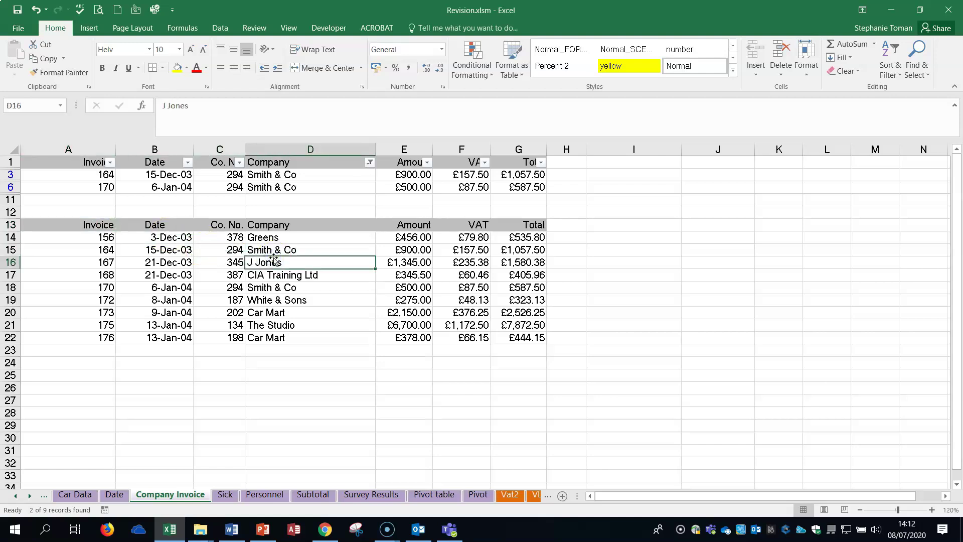
pyautogui.click(219, 238)
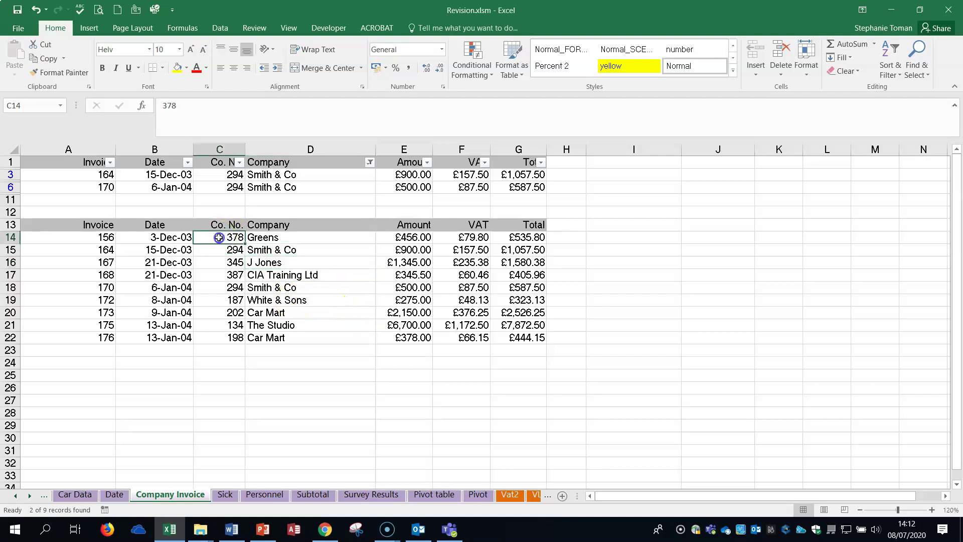
pyautogui.moveTo(219, 238); pyautogui.dragTo(220, 336)
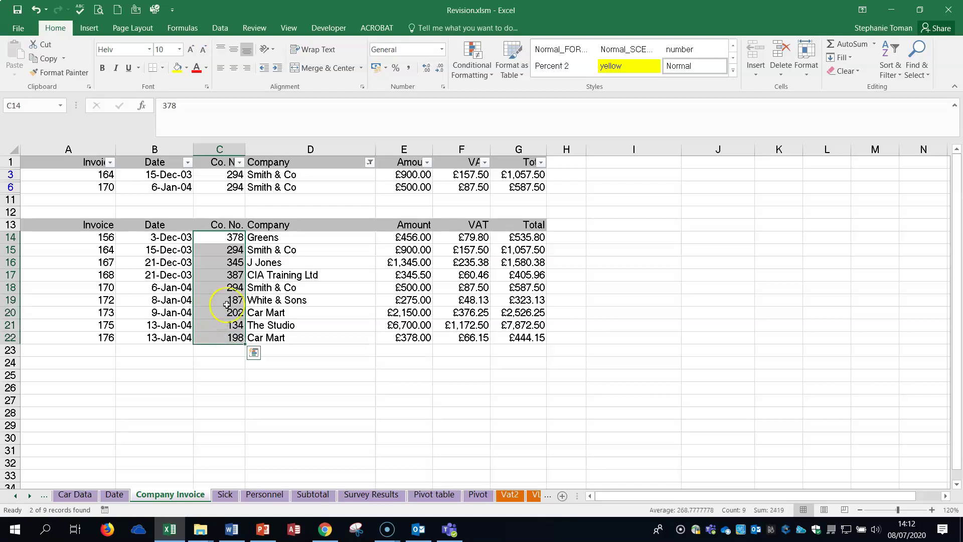
pyautogui.rightClick(231, 309)
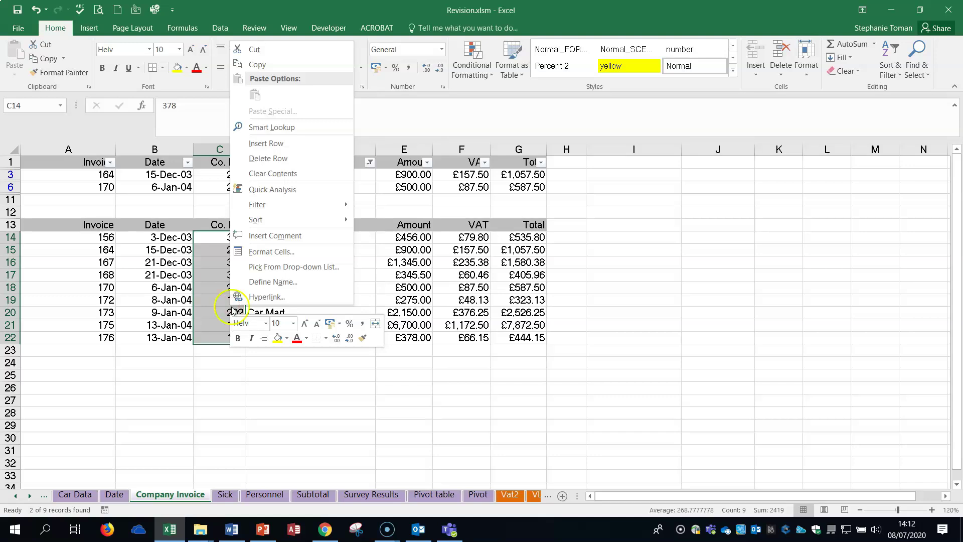
pyautogui.click(283, 249)
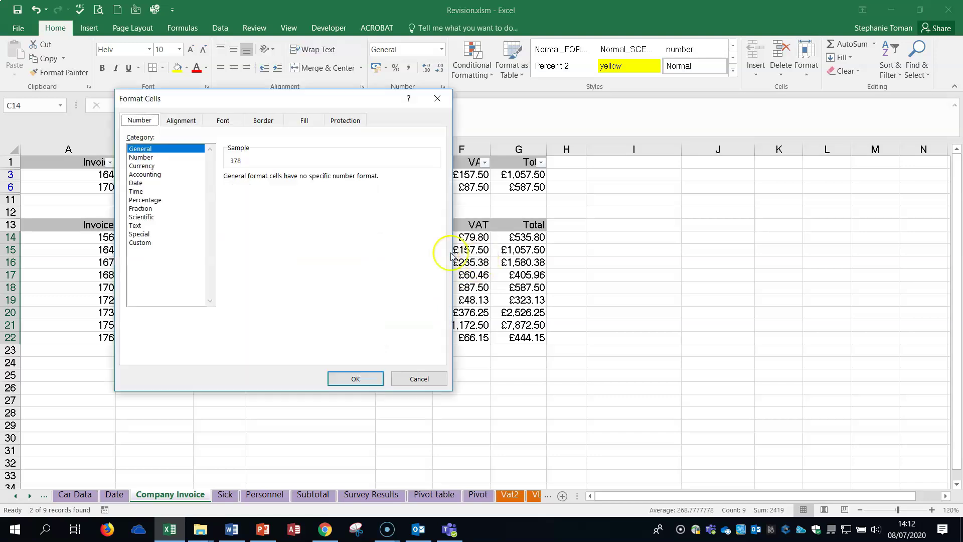
pyautogui.moveTo(384, 134); pyautogui.dragTo(514, 158)
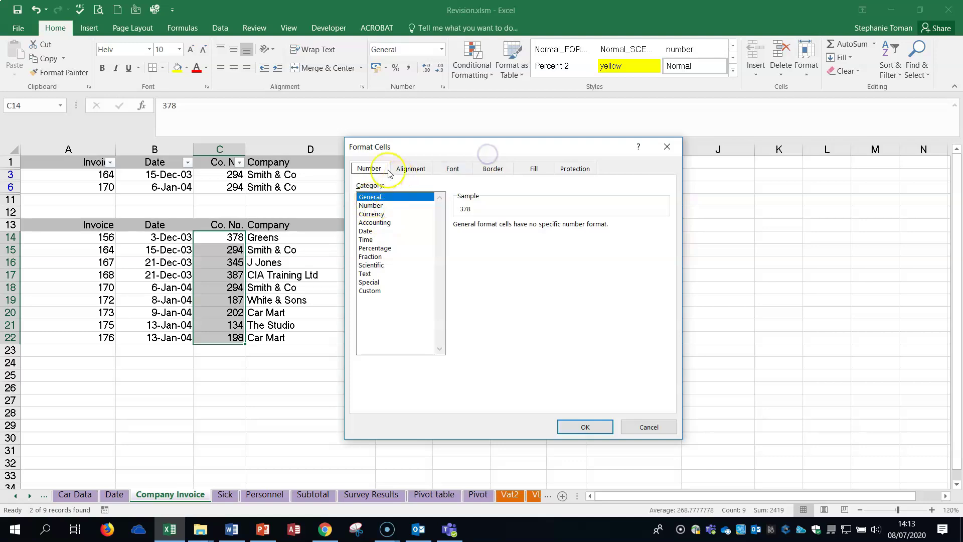
pyautogui.click(375, 292)
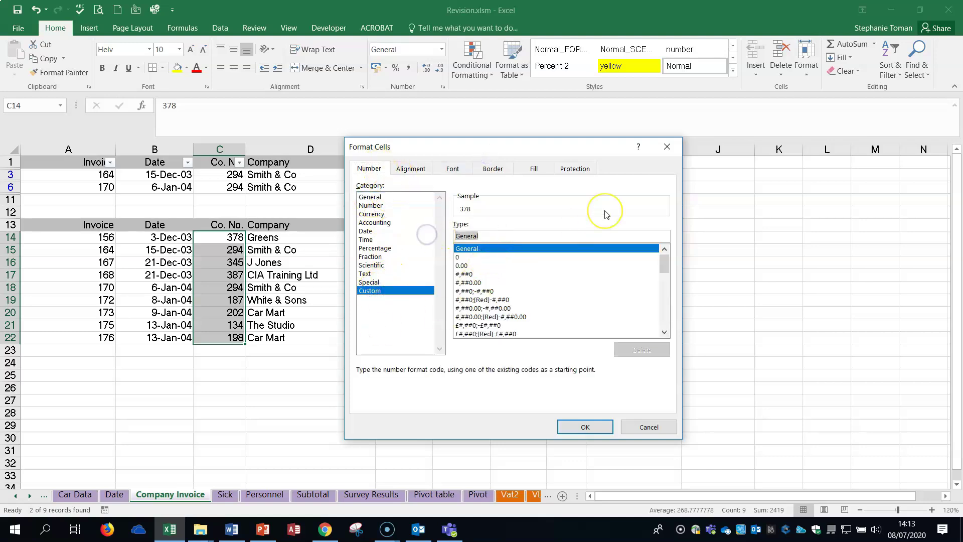
# Step: Enter the number format code "IV-"0, with the prefix in quotation marks, and apply it to C14:C22
pyautogui.write('IV')
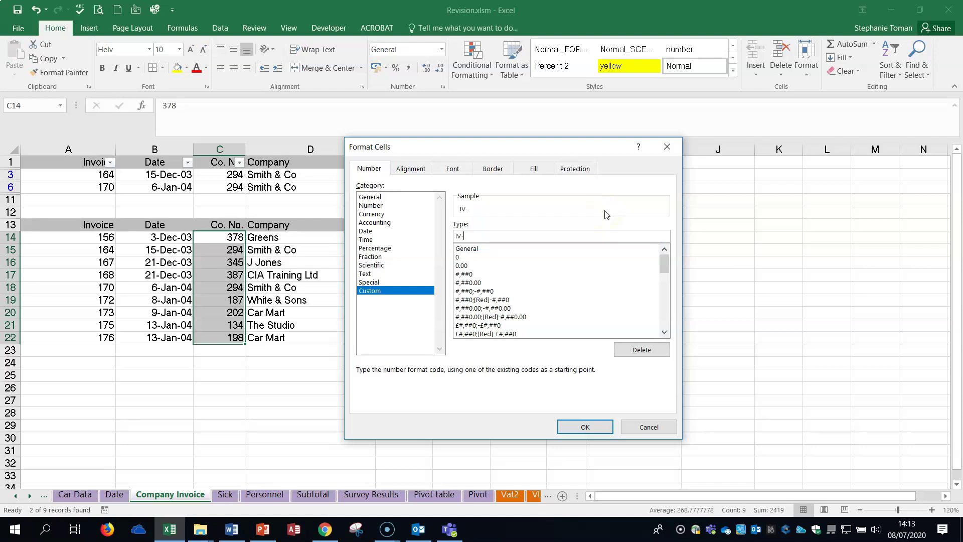
pyautogui.write('-0')
pyautogui.click(457, 236)
pyautogui.write('"')
pyautogui.click(466, 236)
pyautogui.write('"')
pyautogui.click(585, 427)
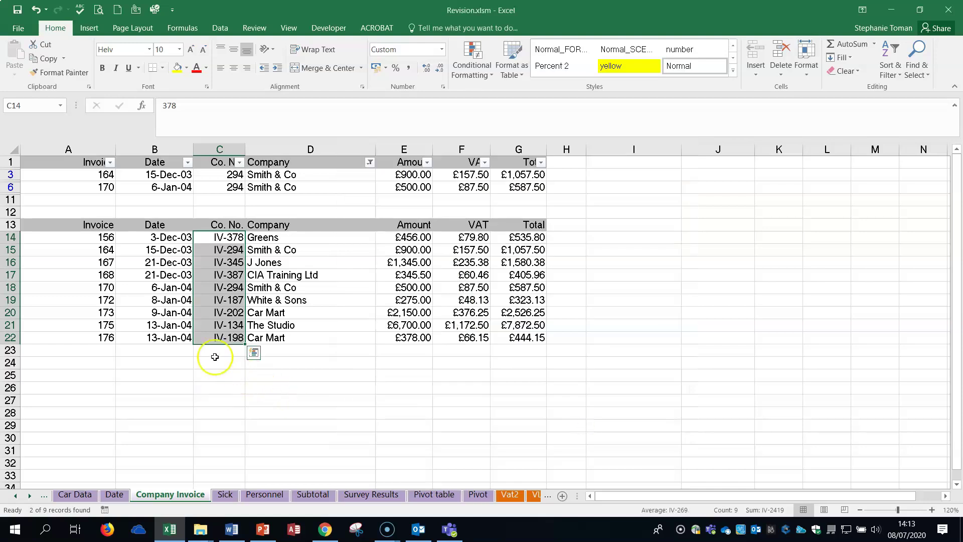
# Step: Deselect the formatted company numbers, read question 23 in the Word document, and return to the Revision workbook in Excel
pyautogui.click(214, 335)
pyautogui.click(497, 400)
pyautogui.click(582, 378)
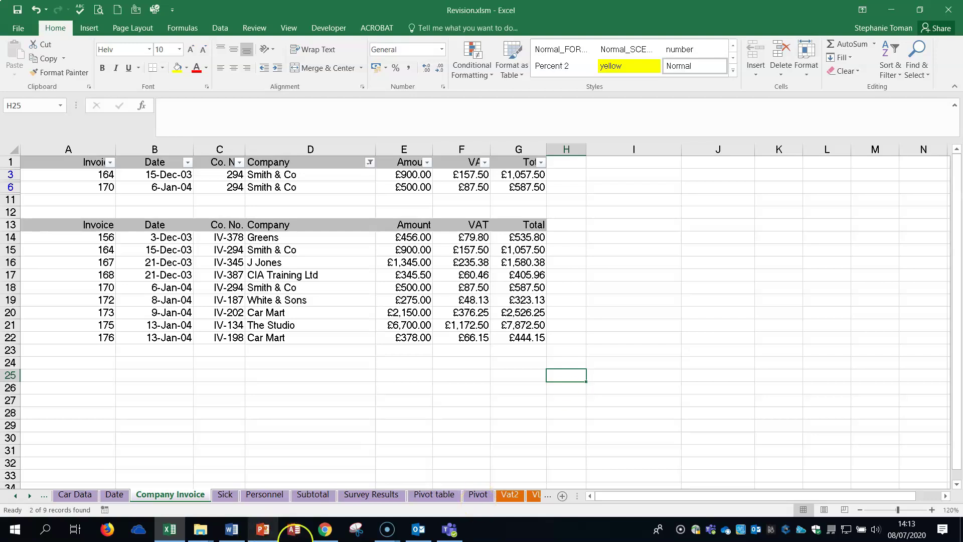
pyautogui.click(232, 530)
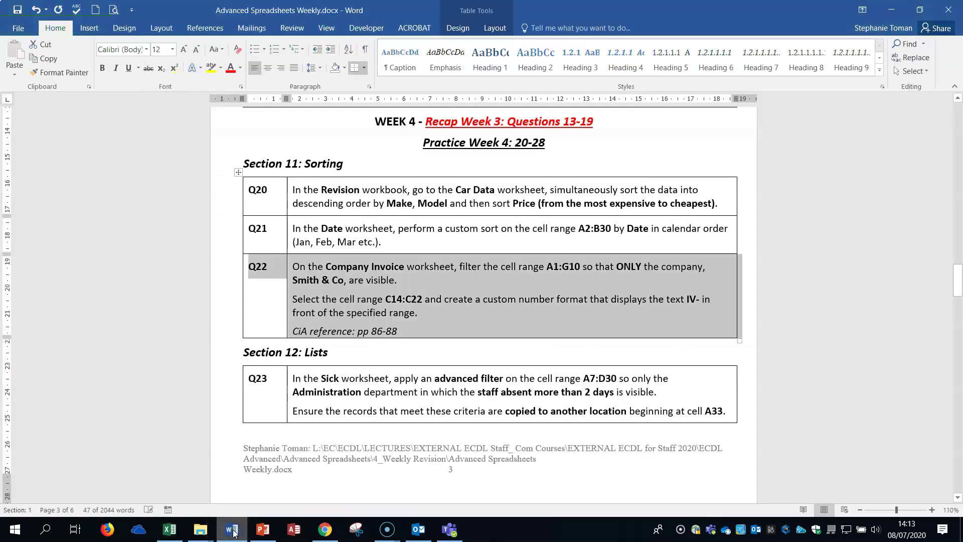
pyautogui.click(225, 400)
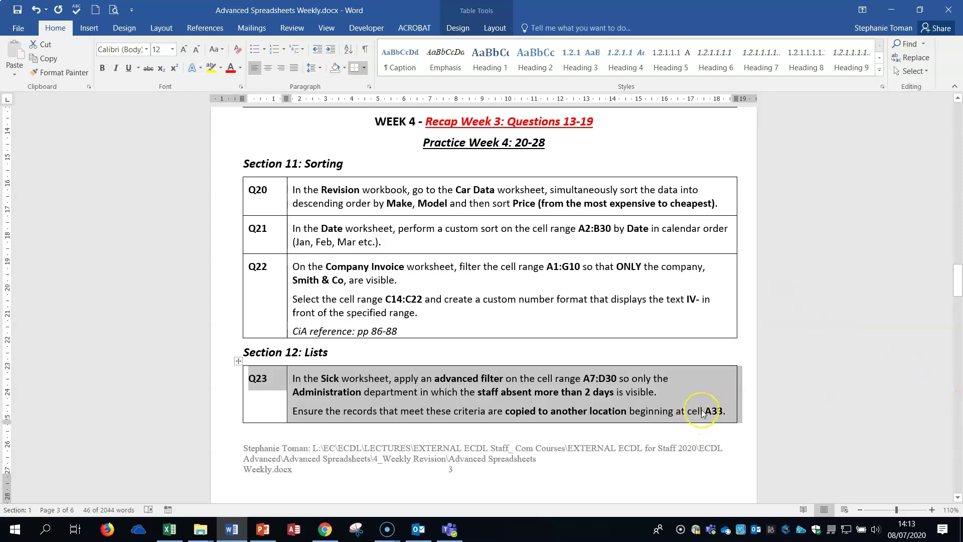
pyautogui.scroll(-3, 707, 411)
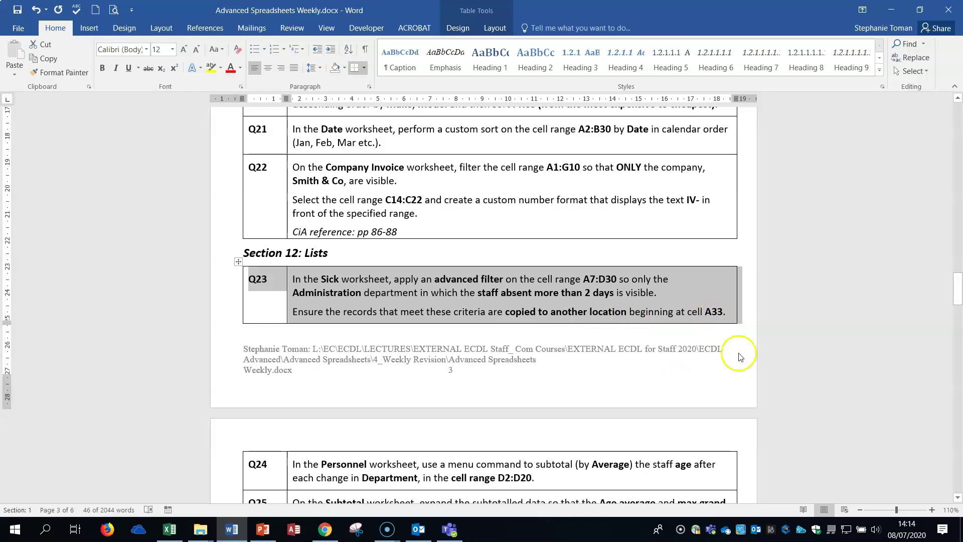
pyautogui.click(893, 11)
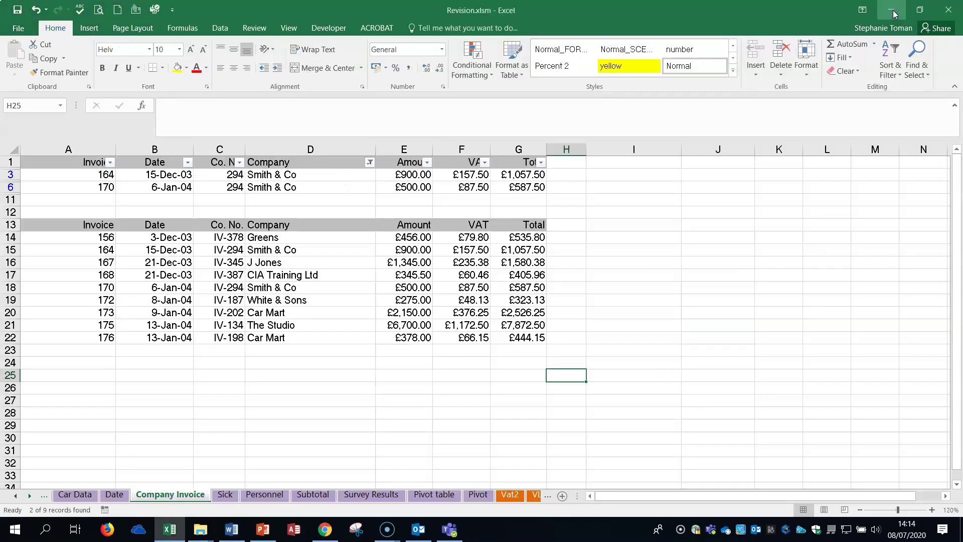
# Step: On the Sick worksheet, copy the list headings in A7:D7 to row 1, starting at cell A1
pyautogui.click(225, 495)
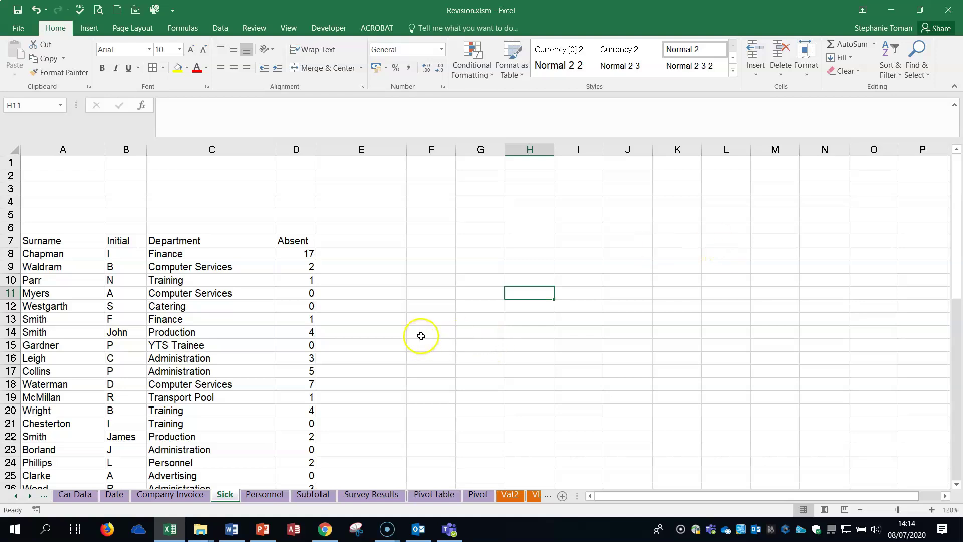
pyautogui.click(448, 331)
pyautogui.moveTo(30, 240); pyautogui.dragTo(304, 244)
pyautogui.rightClick(304, 244)
pyautogui.click(331, 262)
pyautogui.rightClick(55, 163)
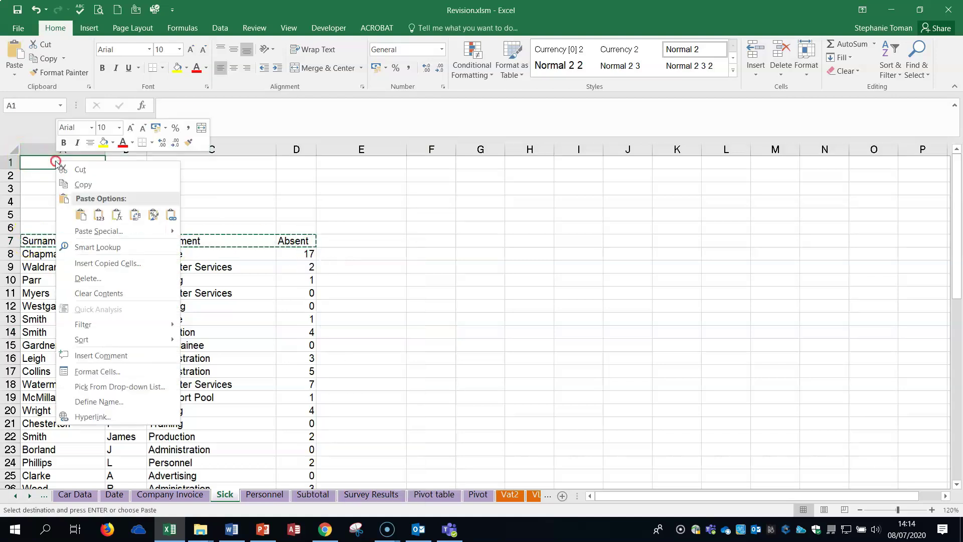
pyautogui.click(77, 211)
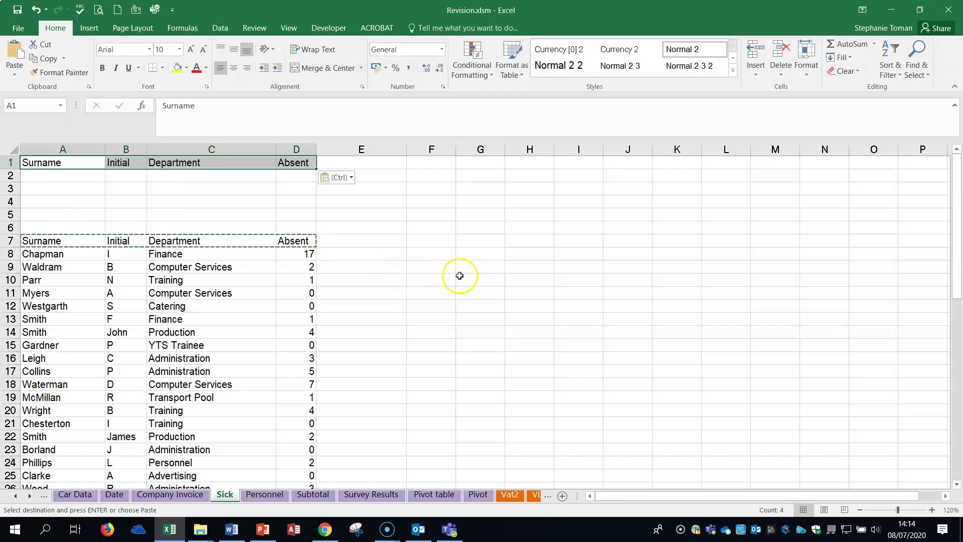
pyautogui.press('Escape')
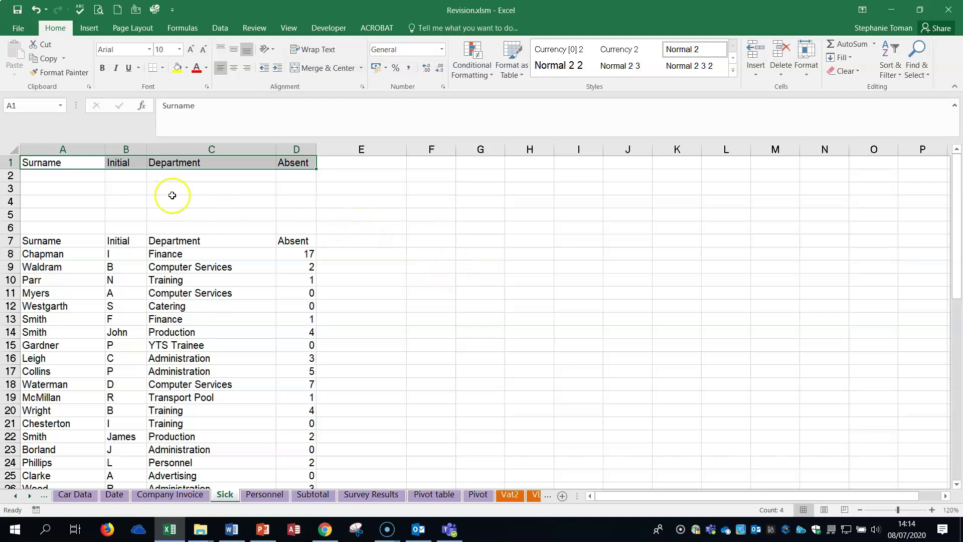
# Step: Fill in the criteria row by copying Administration from C16 into C2 under Department and entering >2 in D2 under Absent
pyautogui.rightClick(169, 358)
pyautogui.click(219, 122)
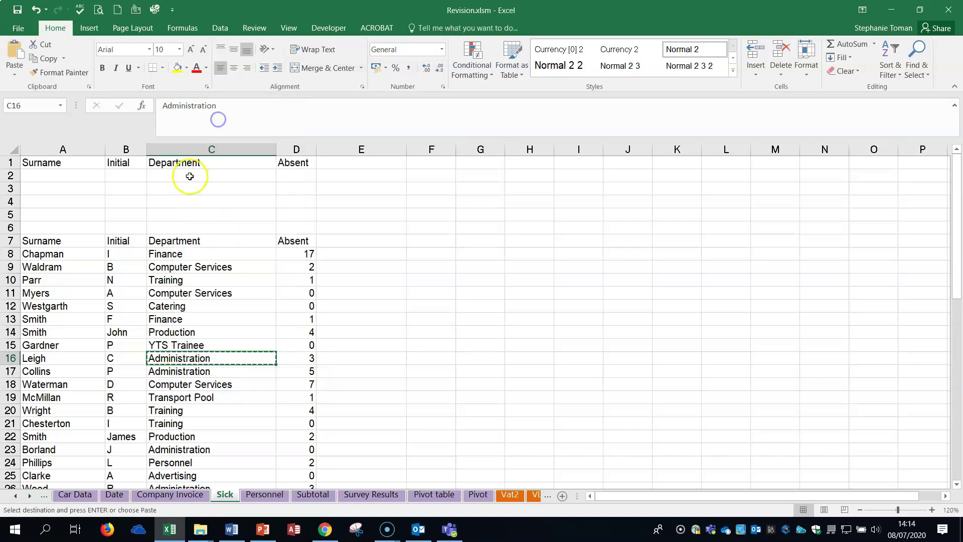
pyautogui.rightClick(217, 177)
pyautogui.click(216, 227)
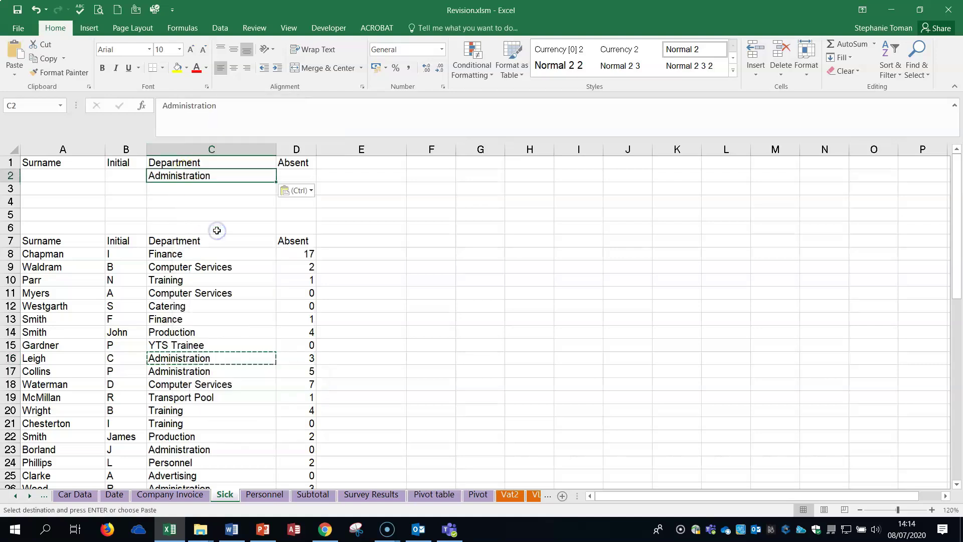
pyautogui.click(298, 174)
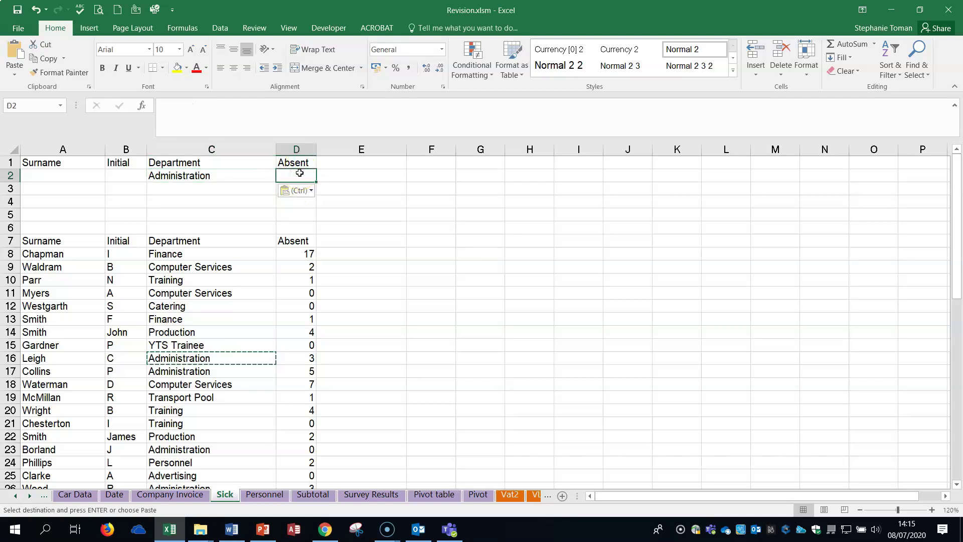
pyautogui.write('>2')
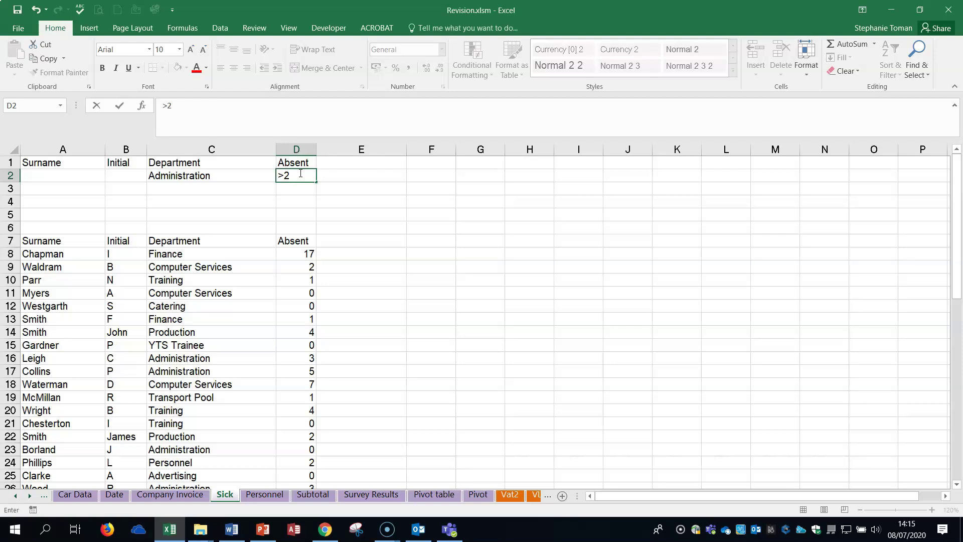
pyautogui.click(227, 295)
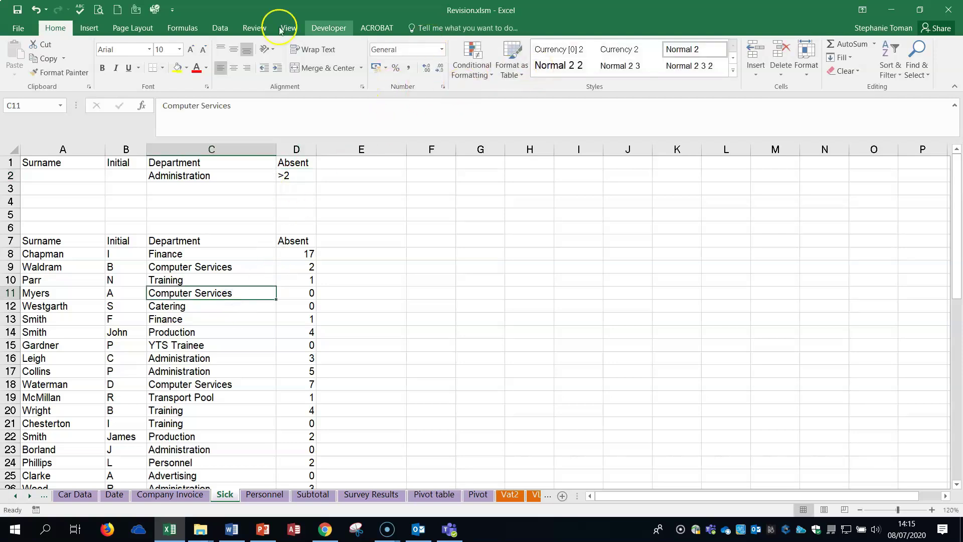
# Step: Start an advanced filter on the list A7:D30 and set its criteria range to A1:D2
pyautogui.click(220, 28)
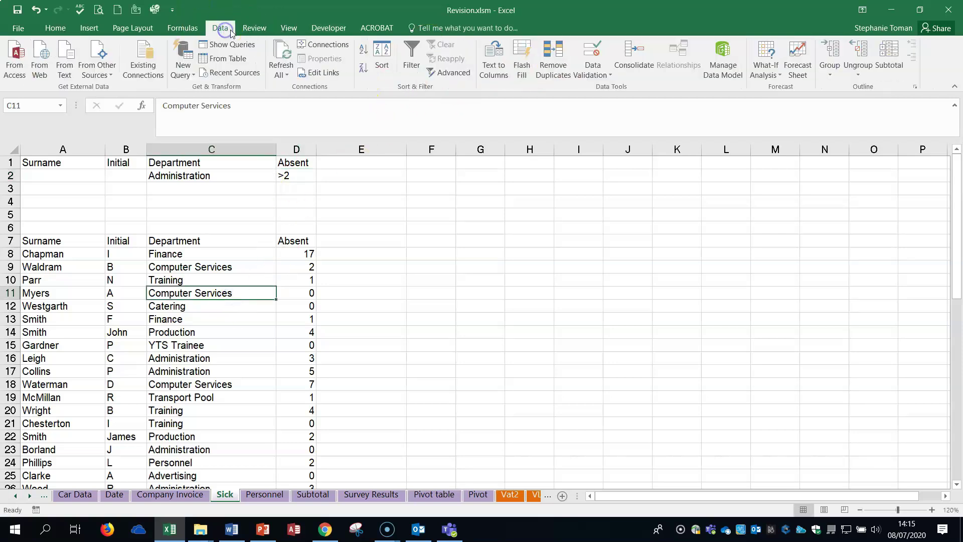
pyautogui.click(455, 73)
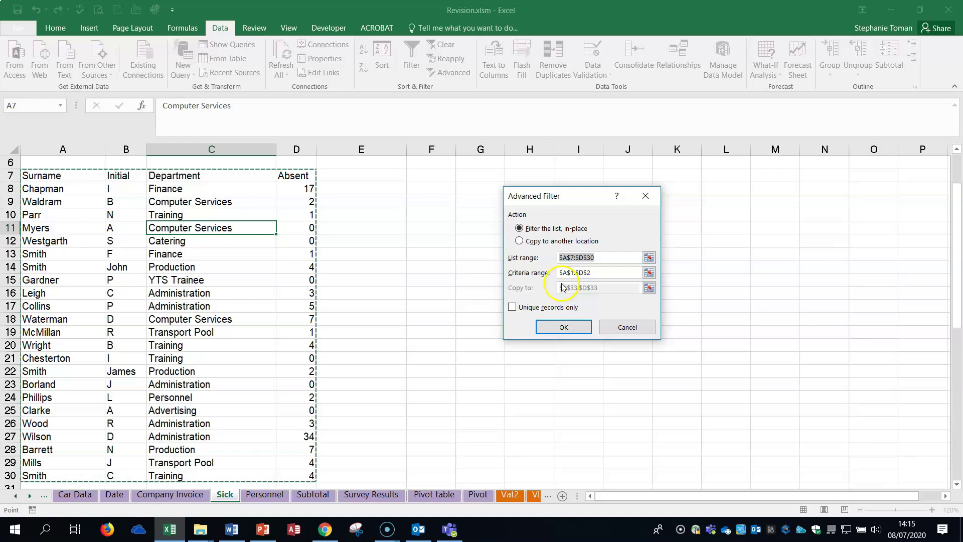
pyautogui.click(648, 272)
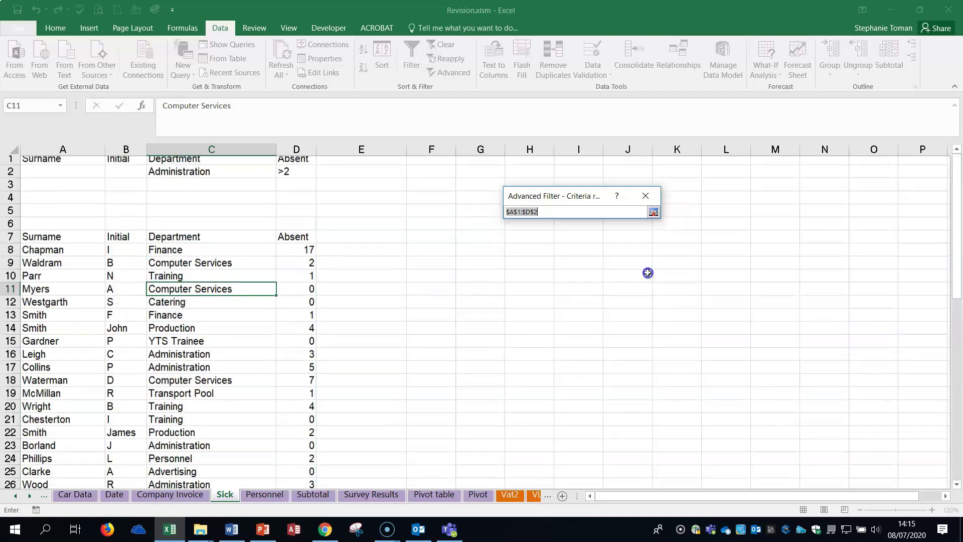
pyautogui.moveTo(39, 160); pyautogui.dragTo(311, 186)
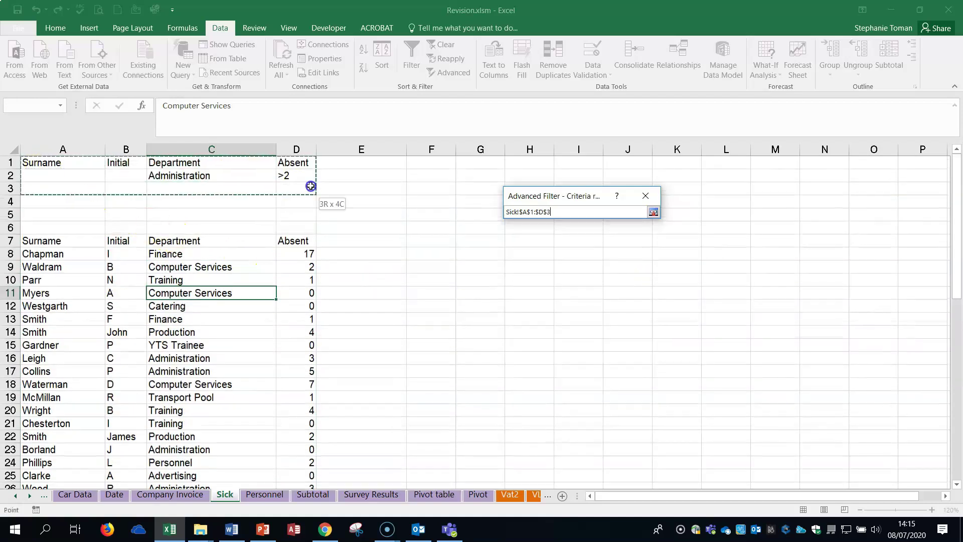
pyautogui.click(654, 212)
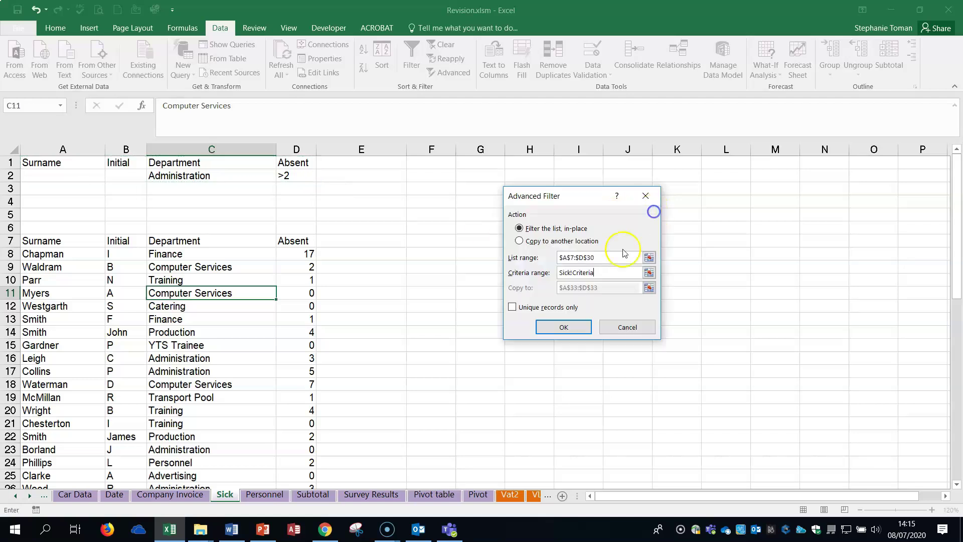
# Step: Set the advanced filter to copy the matching records to another location starting at cell A33, and run it
pyautogui.click(520, 242)
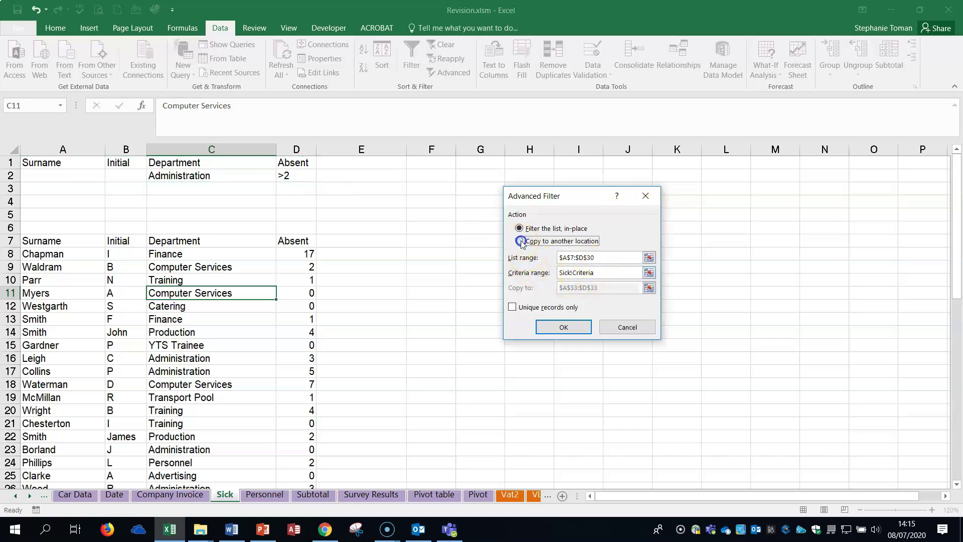
pyautogui.click(650, 288)
pyautogui.scroll(-3, 548, 376)
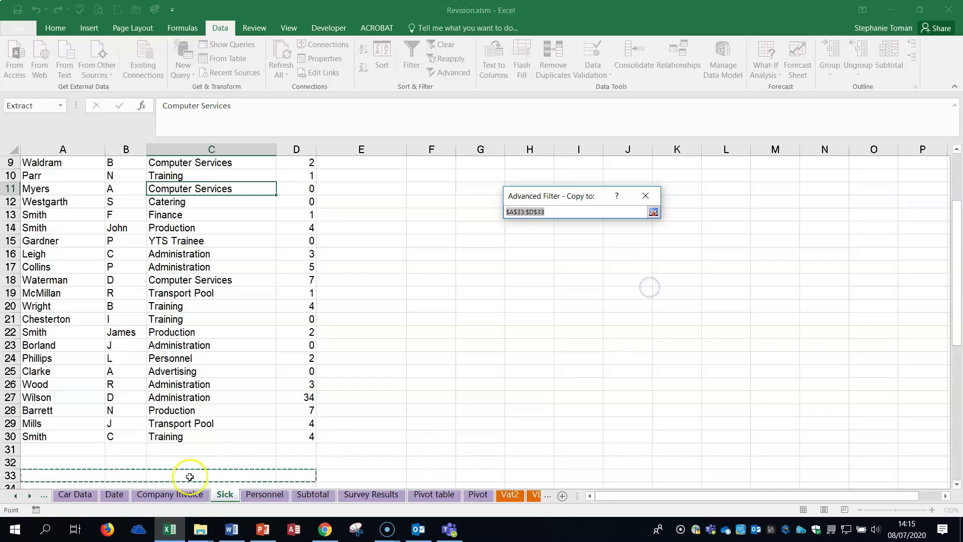
pyautogui.click(48, 475)
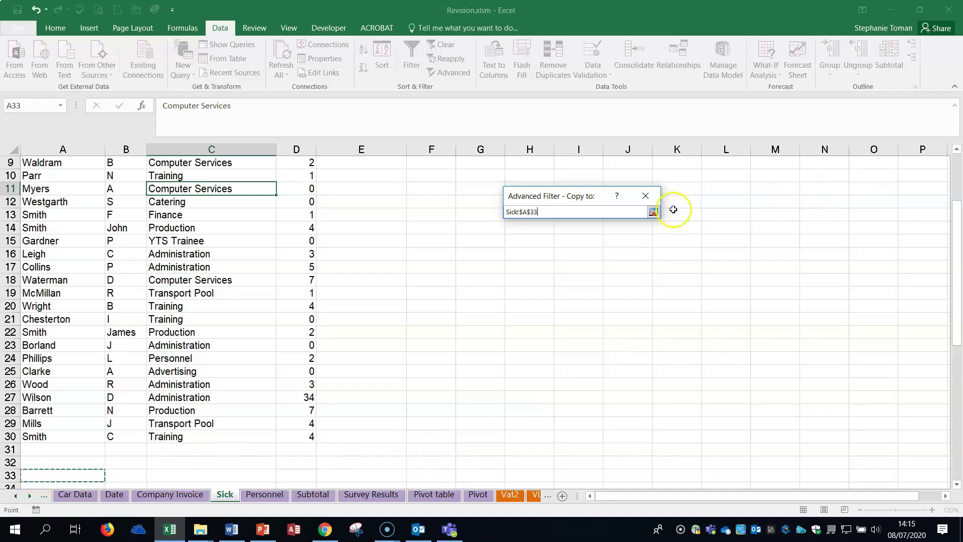
pyautogui.click(653, 211)
pyautogui.click(564, 327)
pyautogui.scroll(-2, 634, 317)
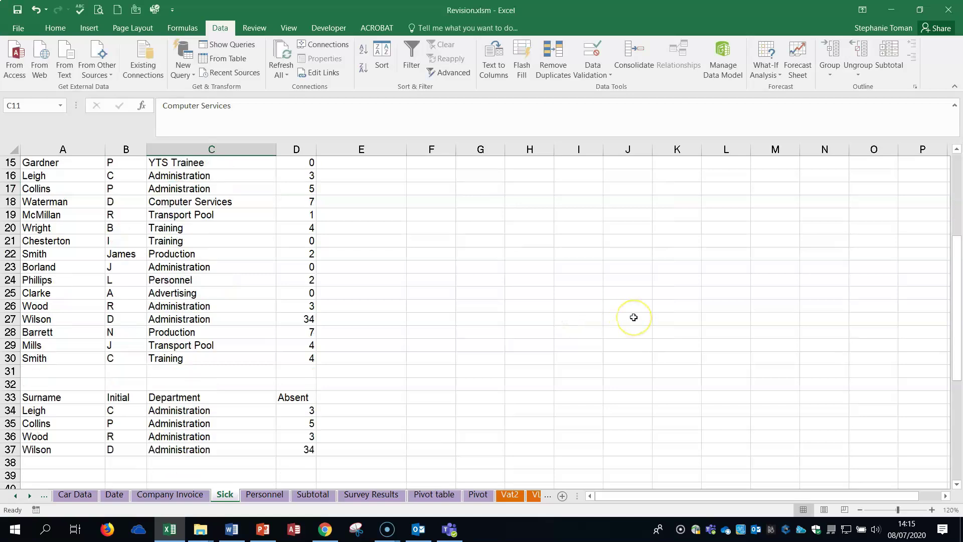
pyautogui.scroll(-1, 633, 317)
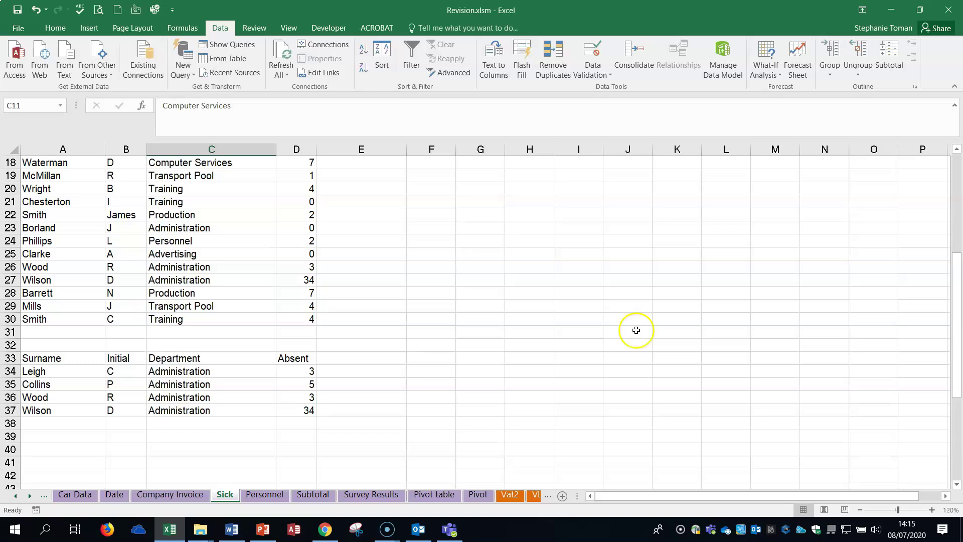
# Step: Open the Personnel worksheet and read question 24 in the Word document, returning to the workbook in Excel
pyautogui.click(266, 495)
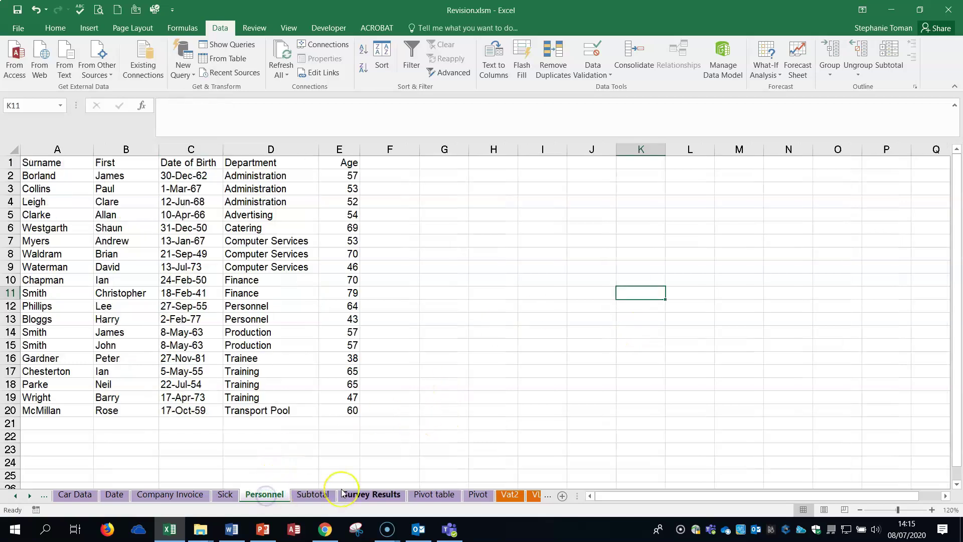
pyautogui.click(513, 410)
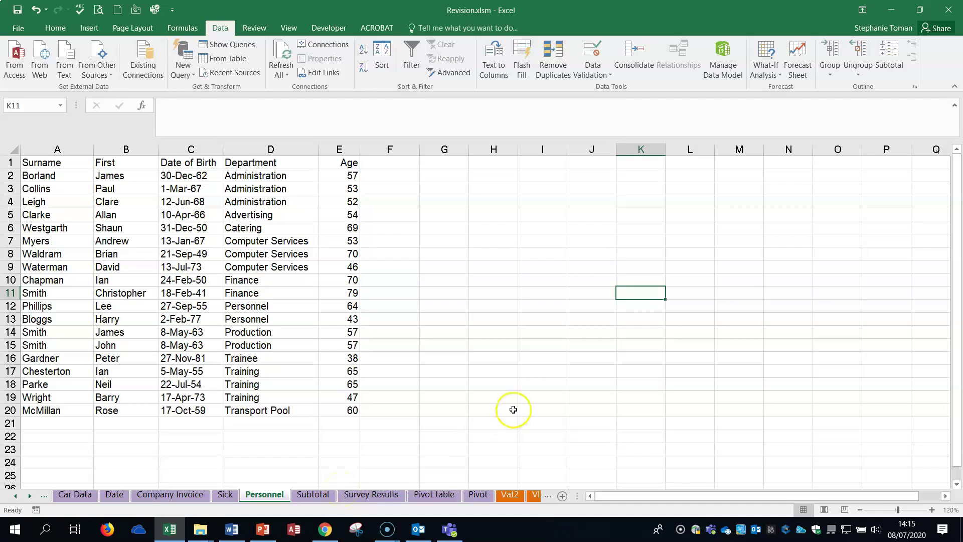
pyautogui.click(230, 530)
pyautogui.scroll(-2, 375, 420)
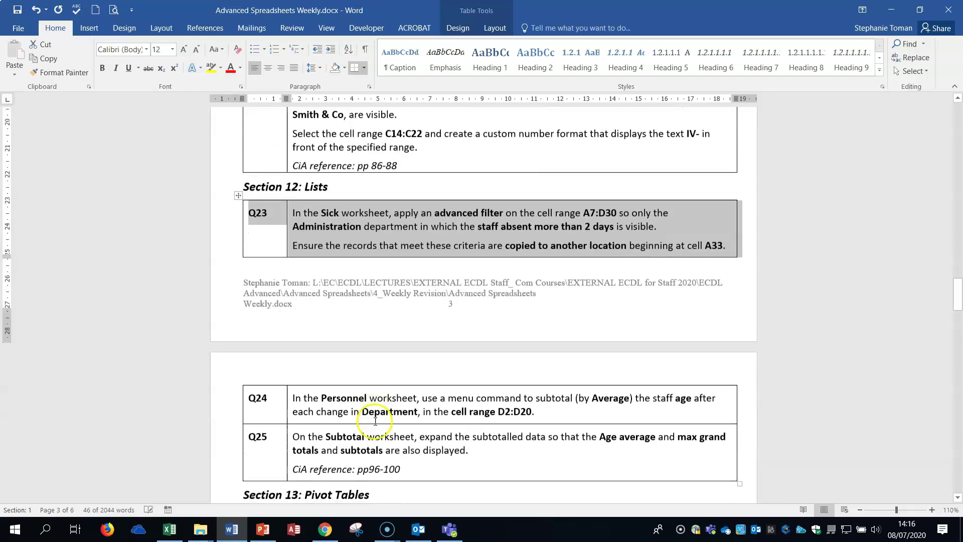
pyautogui.scroll(-2, 376, 420)
pyautogui.click(218, 334)
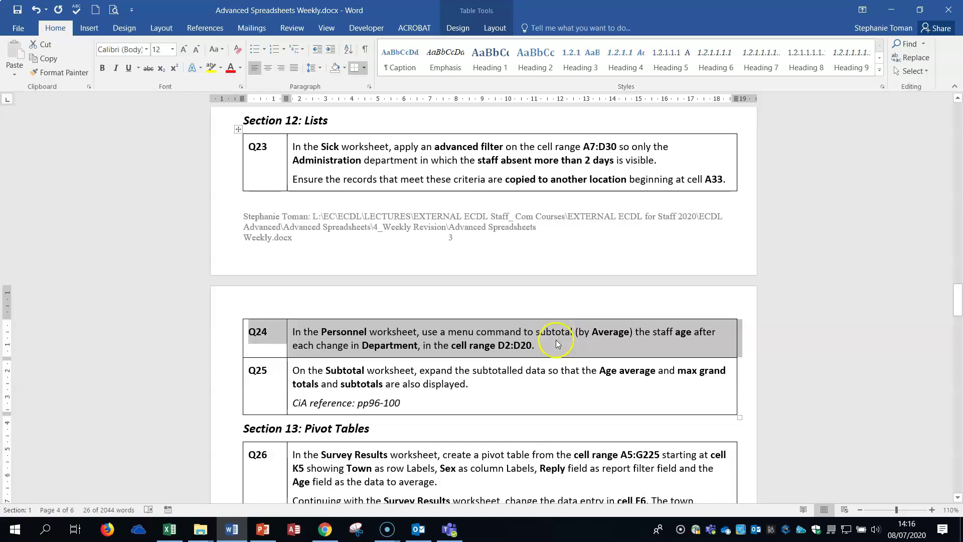
pyautogui.click(894, 11)
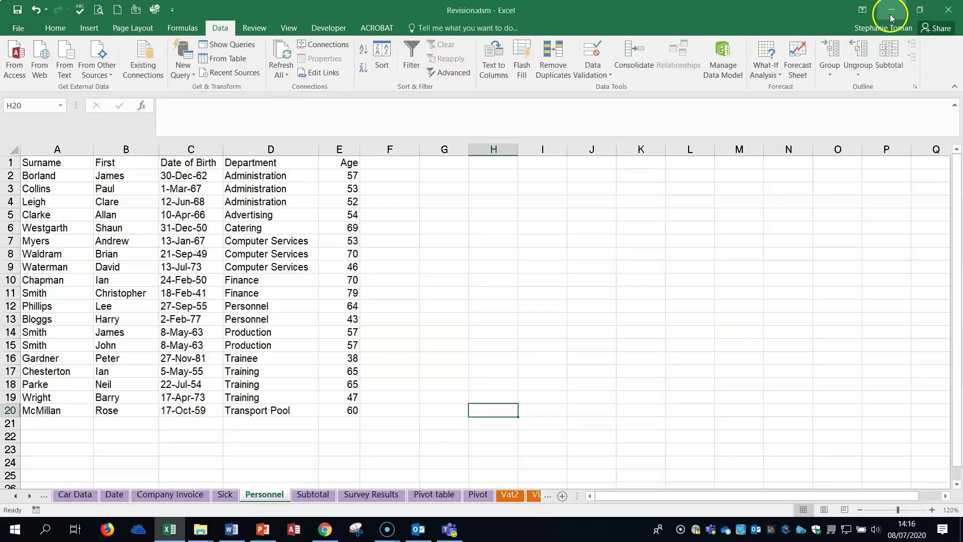
# Step: Subtotal the Personnel list with the Average function on Age at each change in Department
pyautogui.click(236, 278)
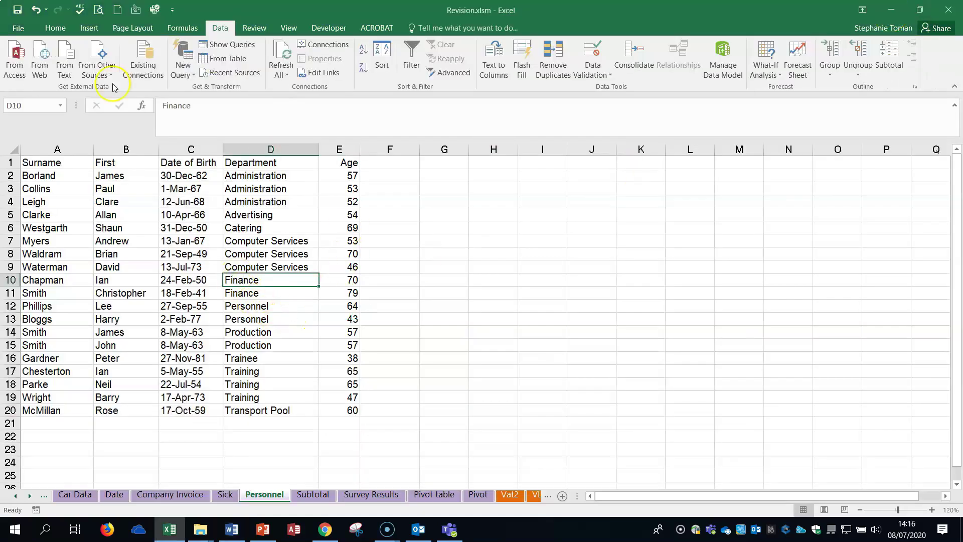
pyautogui.click(890, 56)
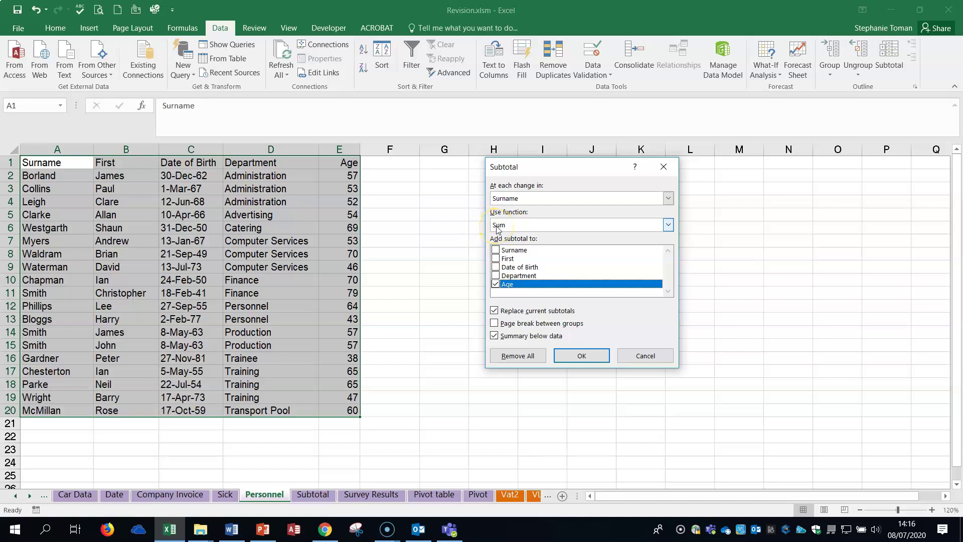
pyautogui.click(668, 199)
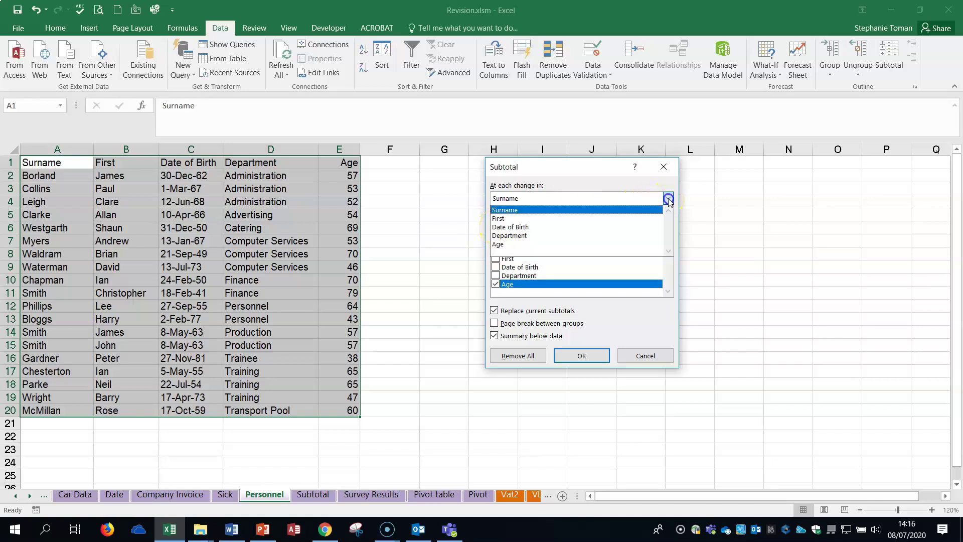
pyautogui.click(572, 236)
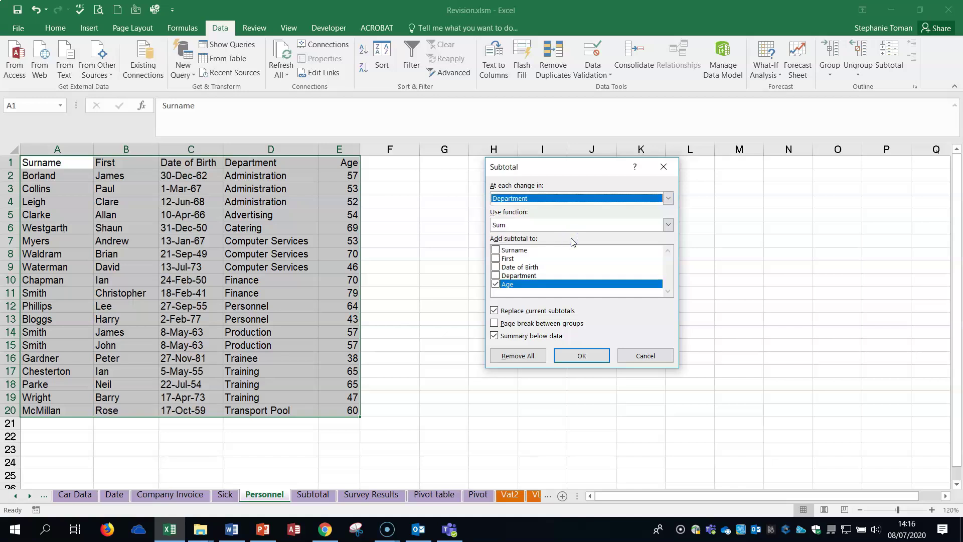
pyautogui.click(668, 225)
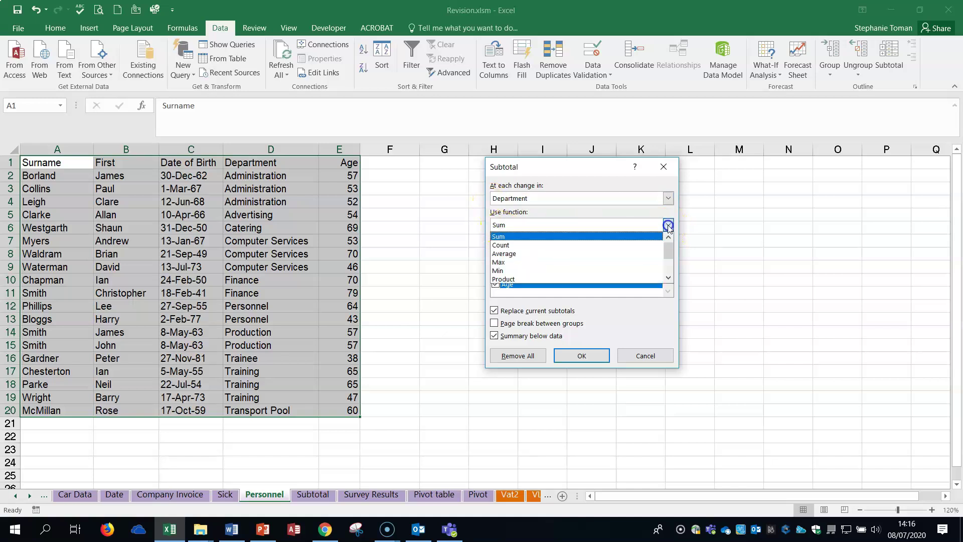
pyautogui.click(612, 254)
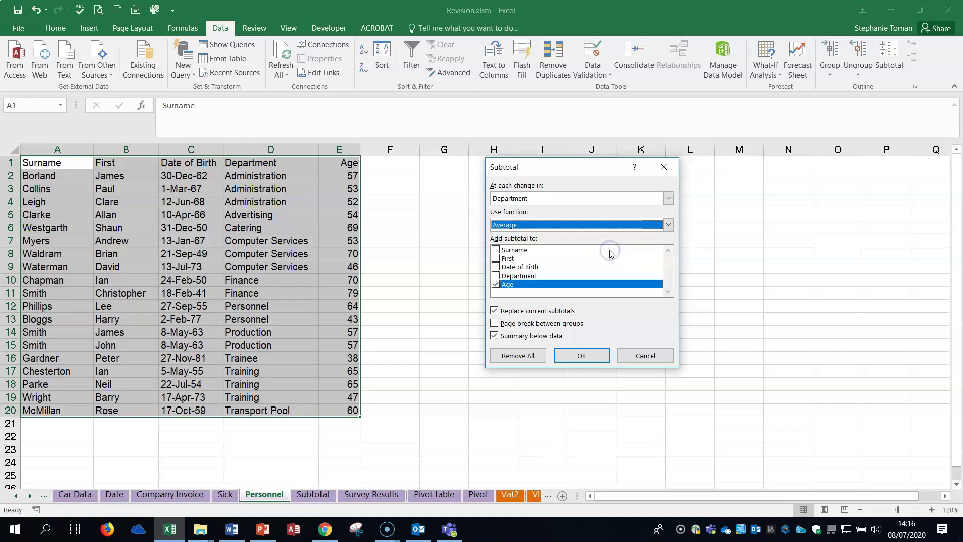
pyautogui.click(571, 286)
pyautogui.click(501, 289)
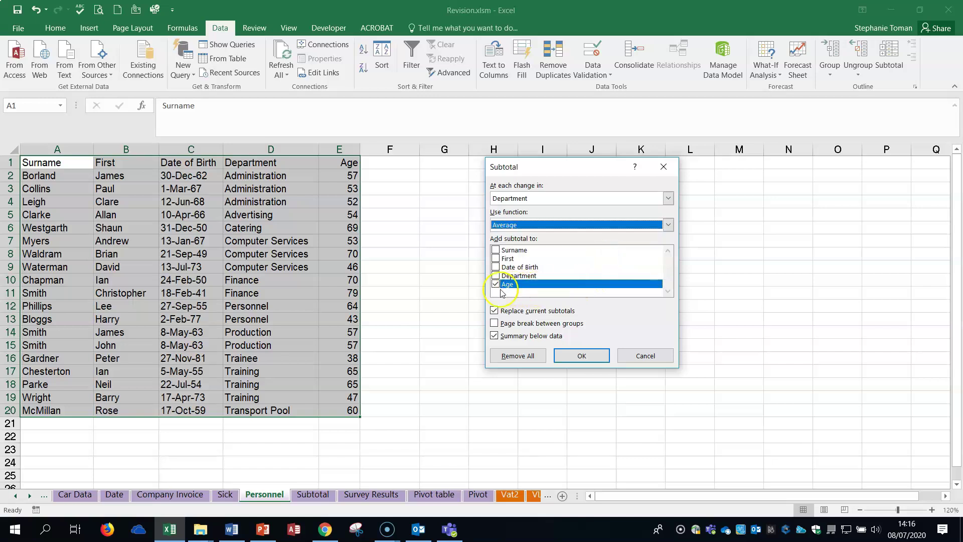
pyautogui.click(581, 358)
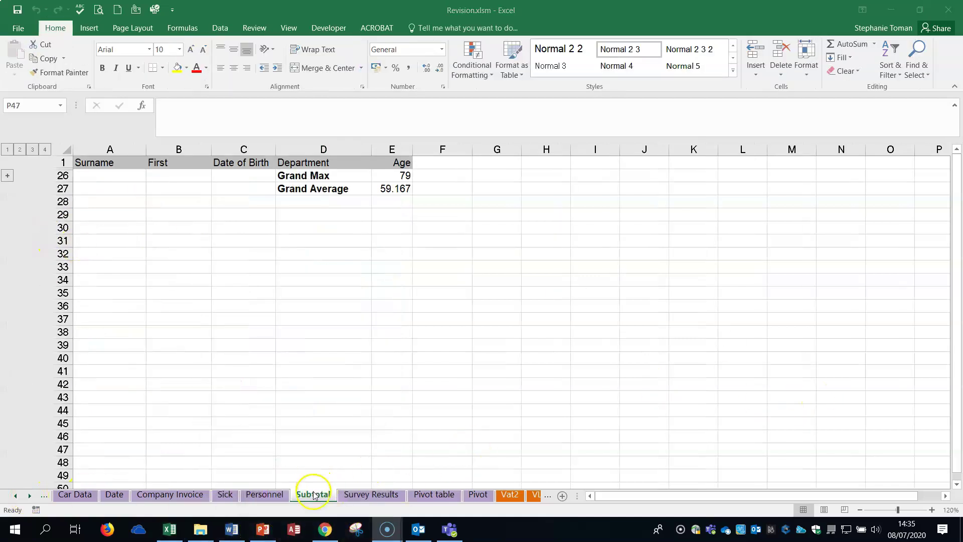
# Step: Read question 25 in Word, return to Excel, expand the Subtotal worksheet's outline to level 3 and autofit the Department column
pyautogui.click(232, 529)
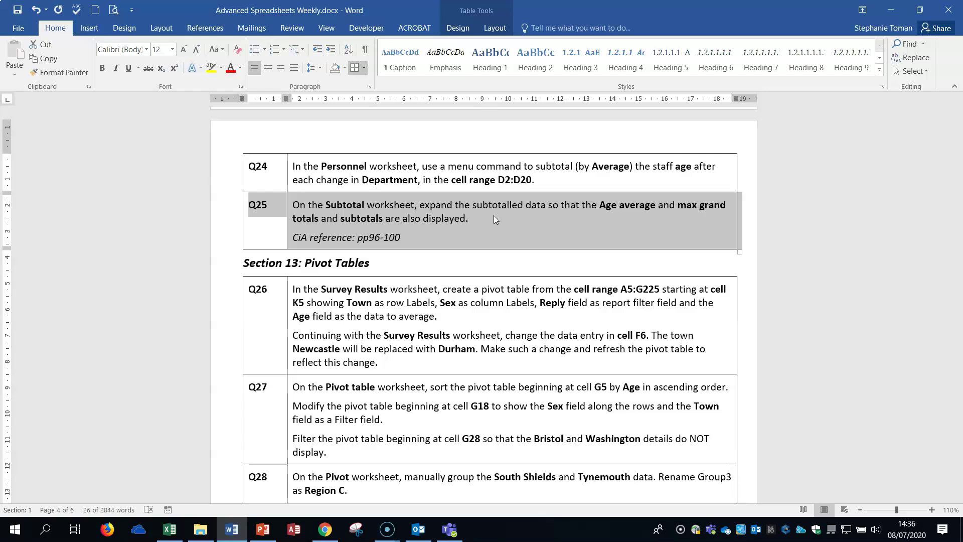
pyautogui.click(892, 11)
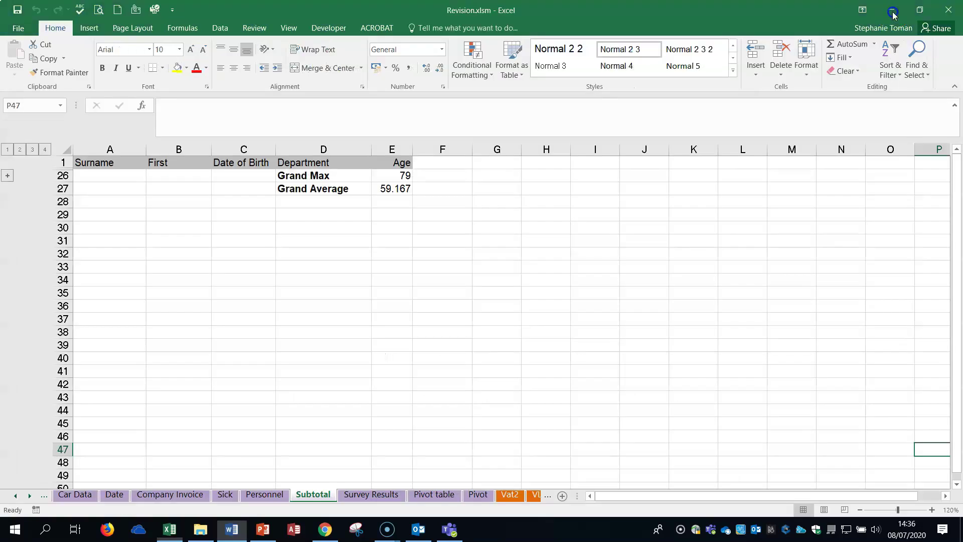
pyautogui.click(32, 150)
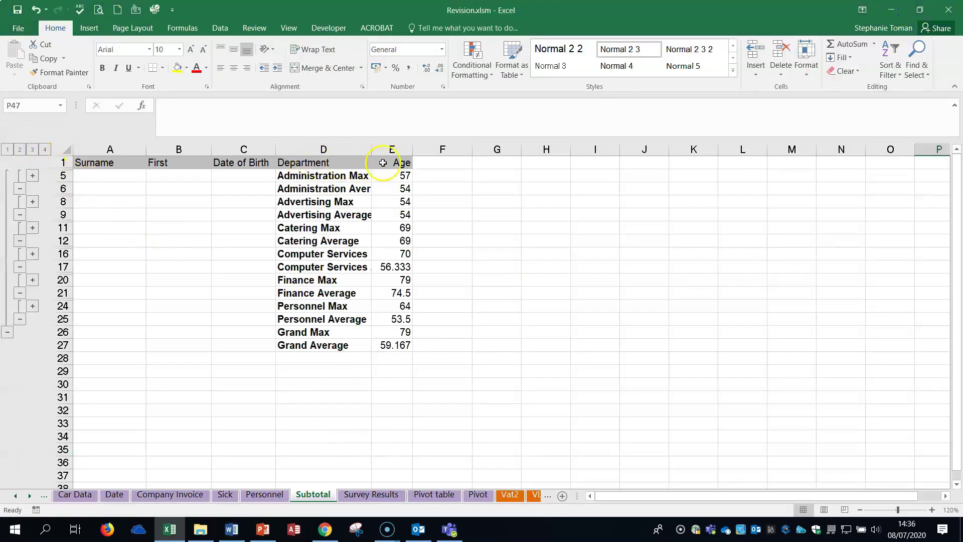
pyautogui.doubleClick(372, 149)
pyautogui.click(672, 329)
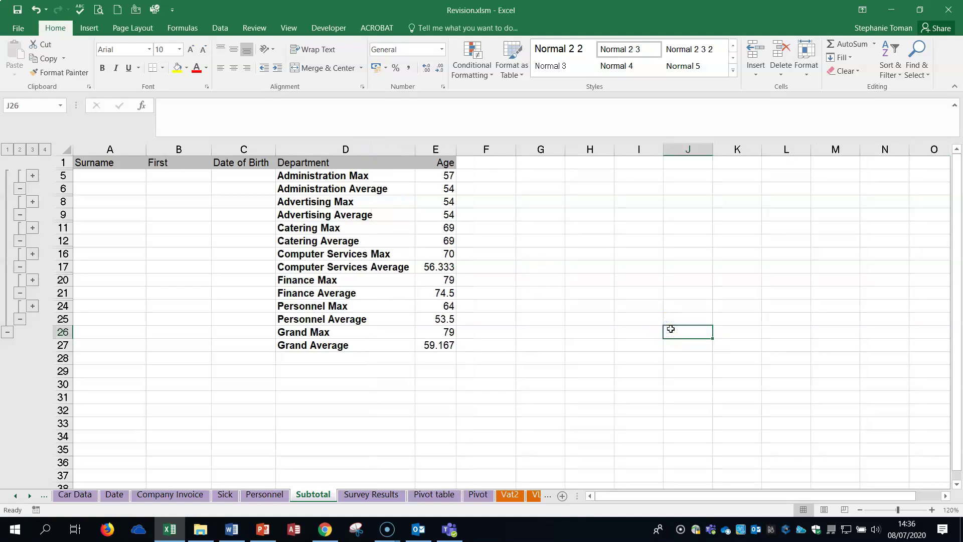
# Step: Compare the subtotal outline levels by showing level 2, level 1, level 2 again and finally level 3
pyautogui.click(19, 150)
pyautogui.click(8, 149)
pyautogui.click(19, 149)
pyautogui.click(32, 150)
# Step: After reading question 26 in Word, create a pivot table from A5:G225 of Survey Results at cell K5 on the same worksheet
pyautogui.click(372, 495)
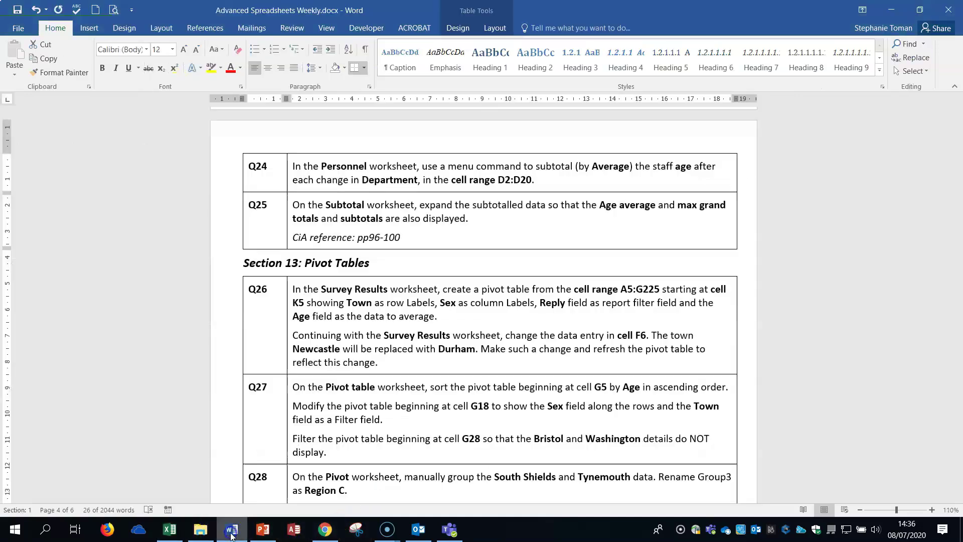
pyautogui.click(231, 530)
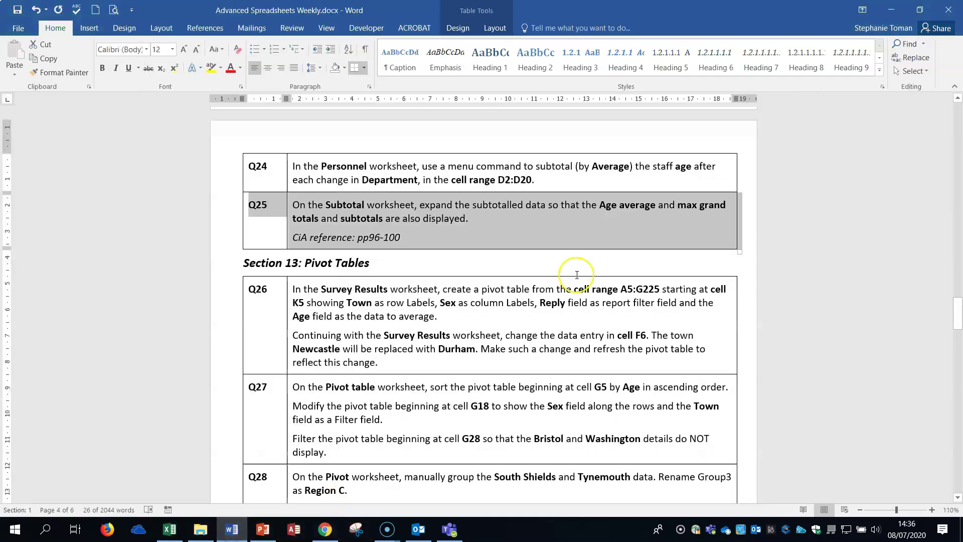
pyautogui.click(220, 311)
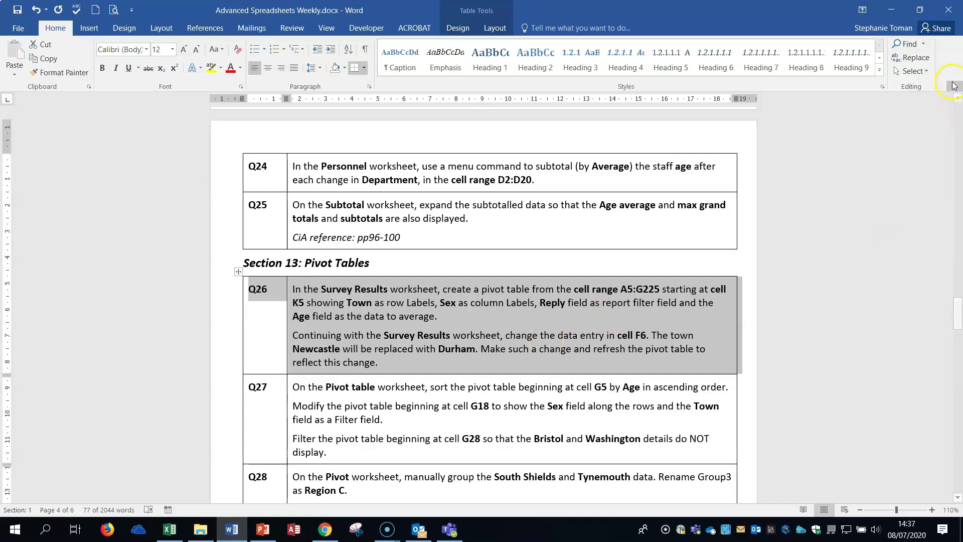
pyautogui.click(891, 10)
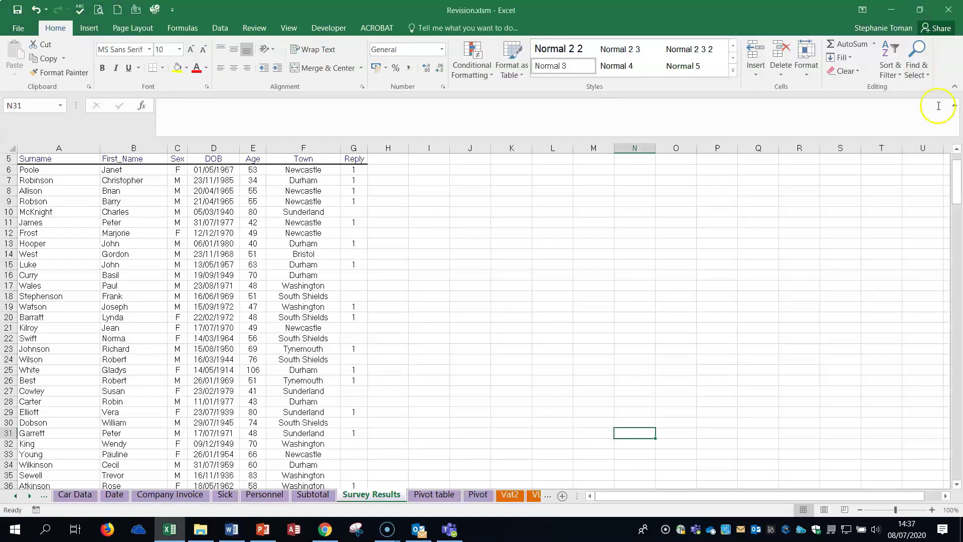
pyautogui.click(206, 254)
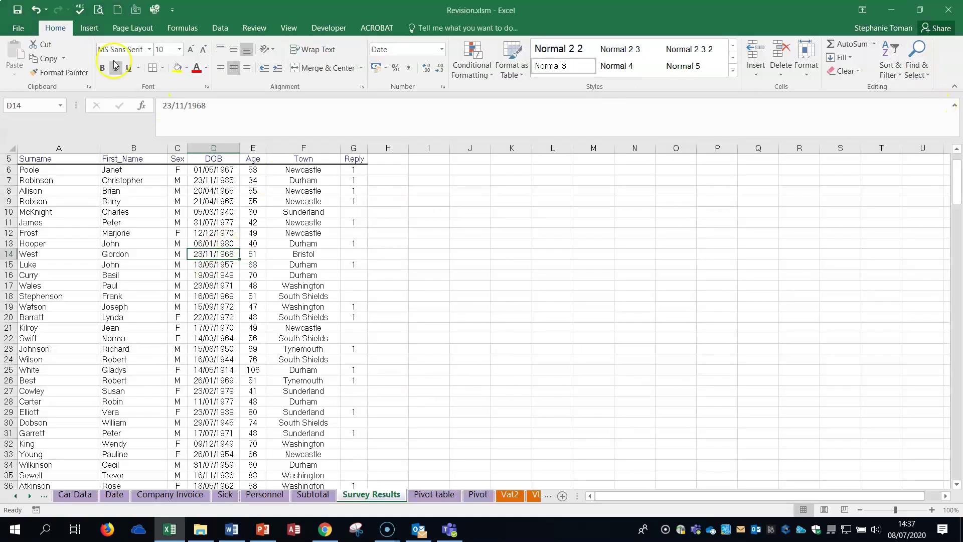
pyautogui.click(90, 29)
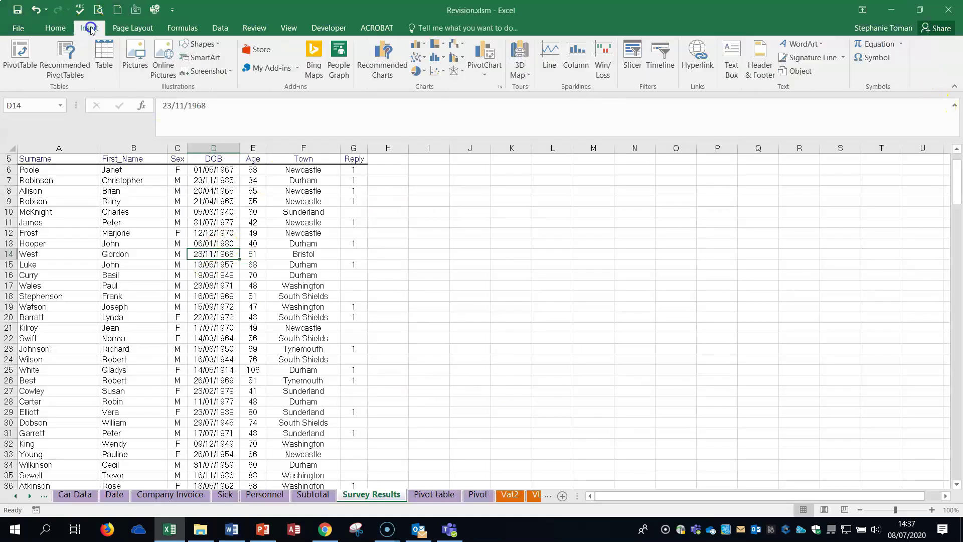
pyautogui.click(18, 63)
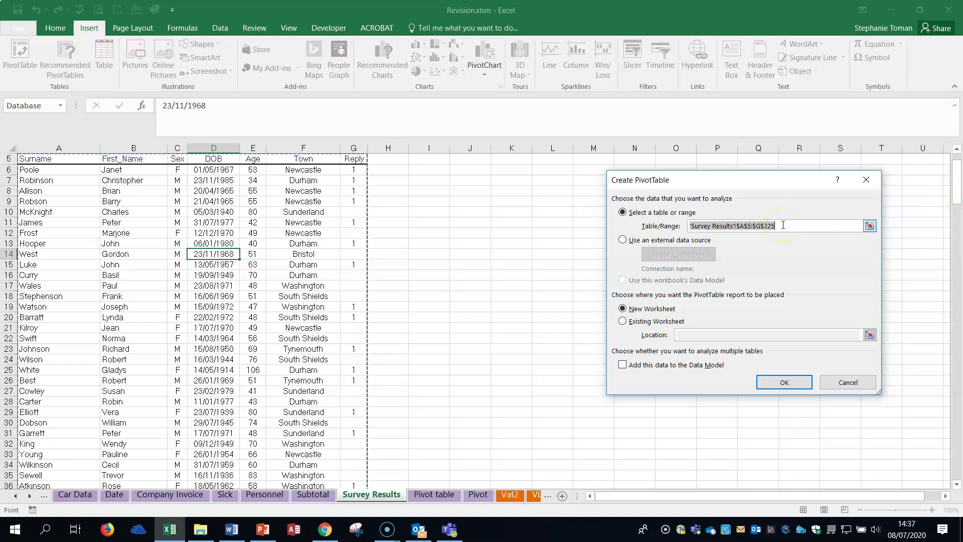
pyautogui.click(624, 321)
pyautogui.click(687, 337)
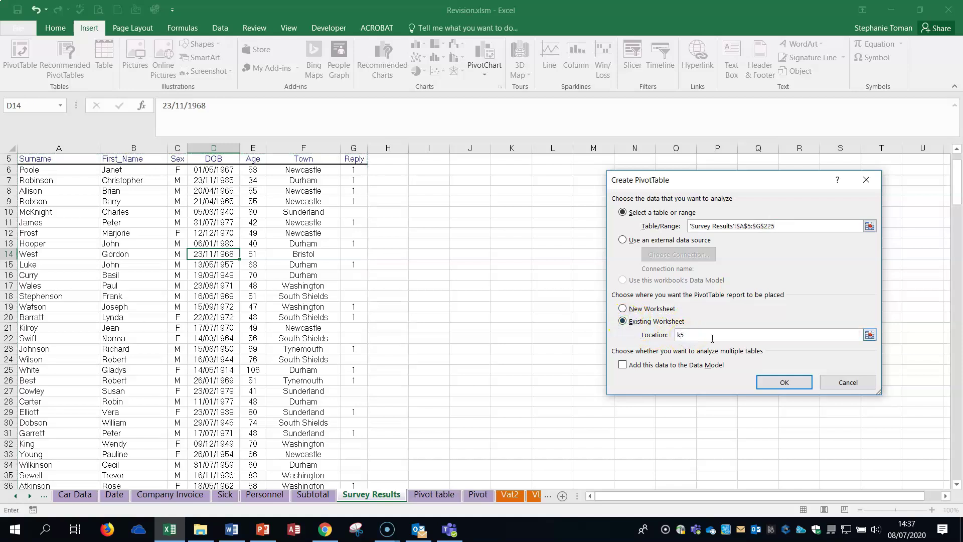
pyautogui.click(800, 387)
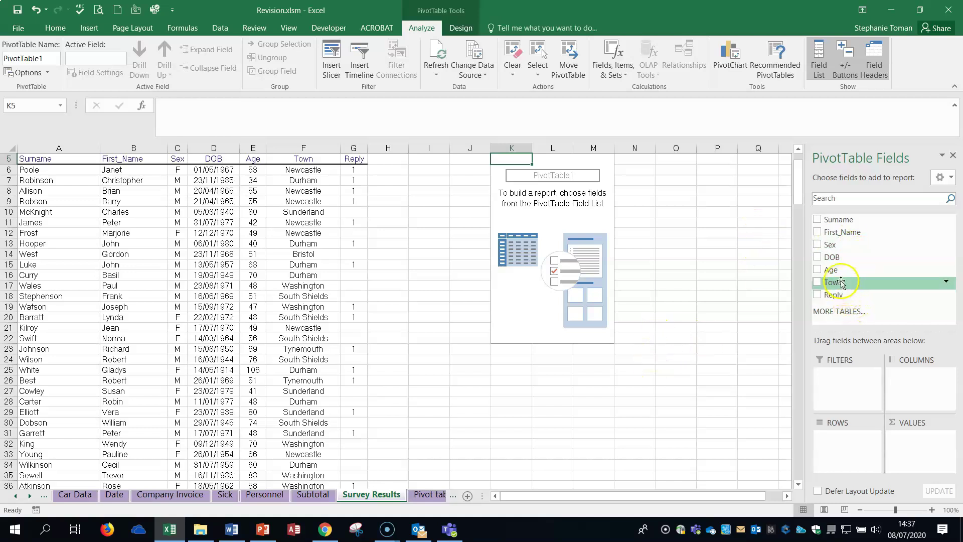
# Step: Lay out the pivot table with Town as rows, Sex as columns, Reply as the report filter and Age as values
pyautogui.moveTo(842, 282); pyautogui.dragTo(848, 437)
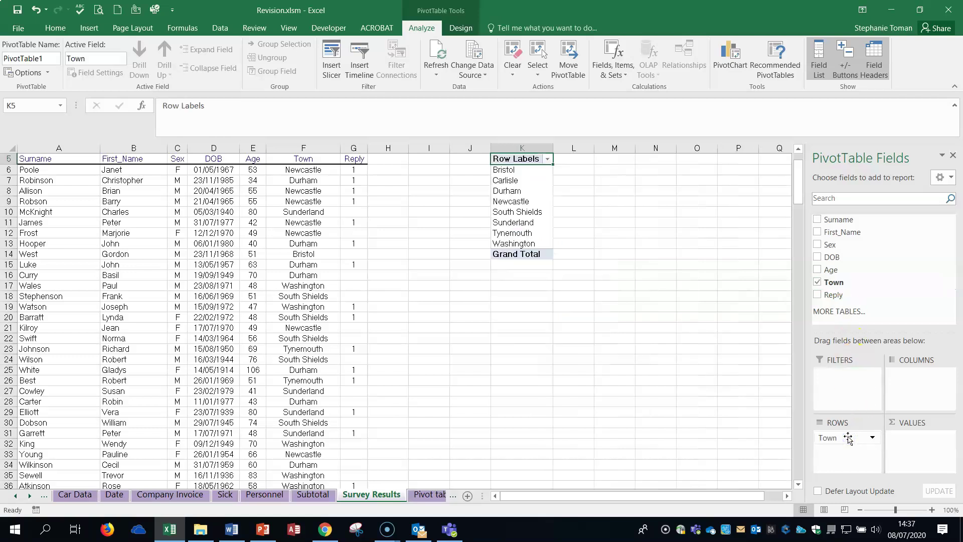
pyautogui.moveTo(835, 244); pyautogui.dragTo(922, 388)
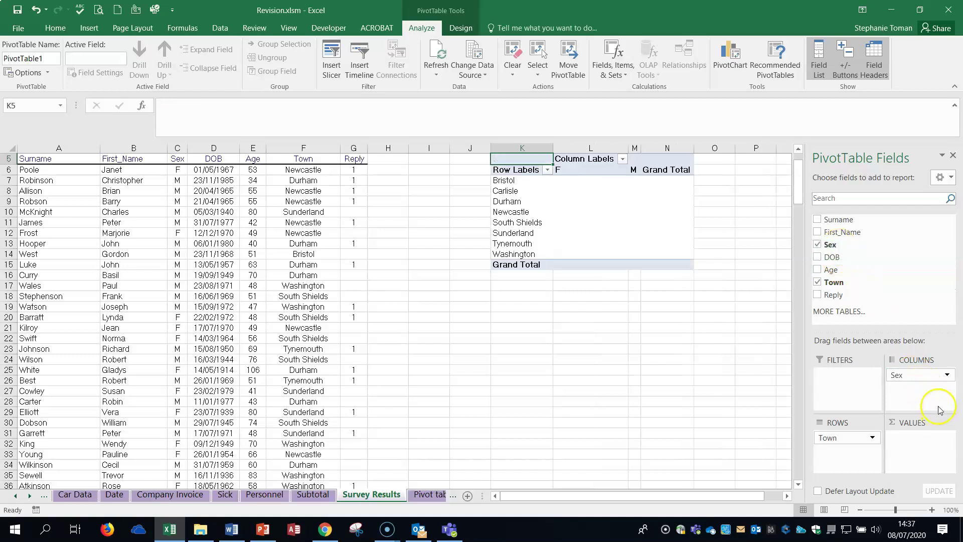
pyautogui.moveTo(837, 297); pyautogui.dragTo(868, 395)
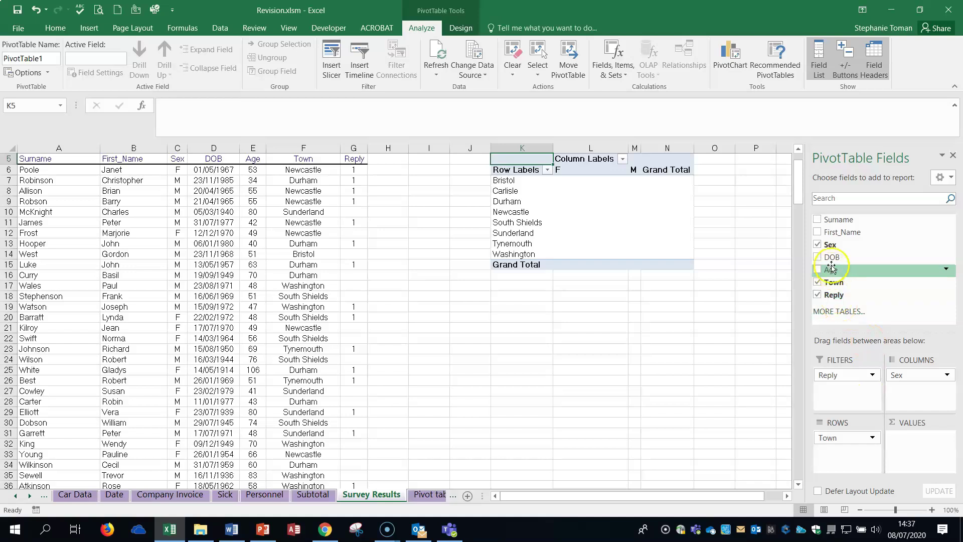
pyautogui.moveTo(831, 269); pyautogui.dragTo(910, 441)
# Step: Summarize the pivot table's Age value field by Average
pyautogui.click(948, 439)
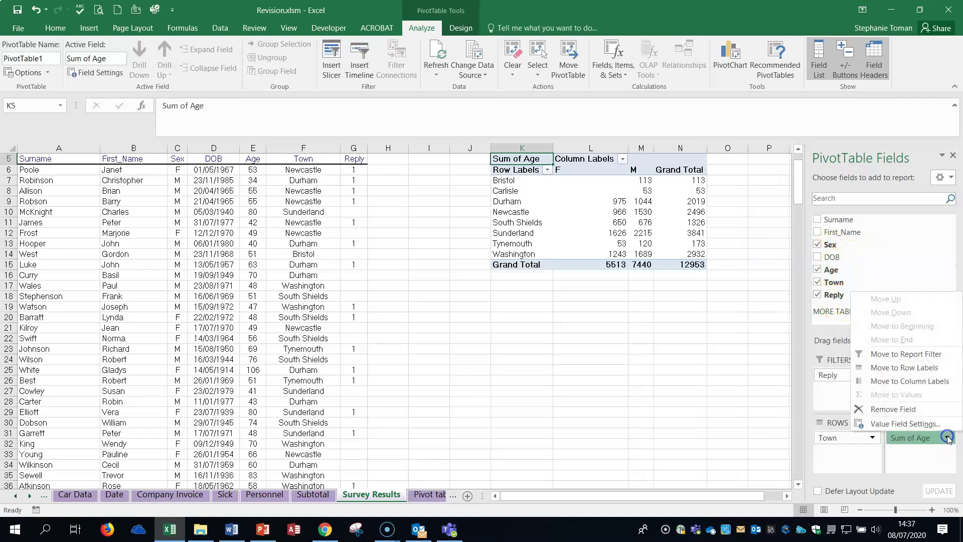
pyautogui.click(916, 424)
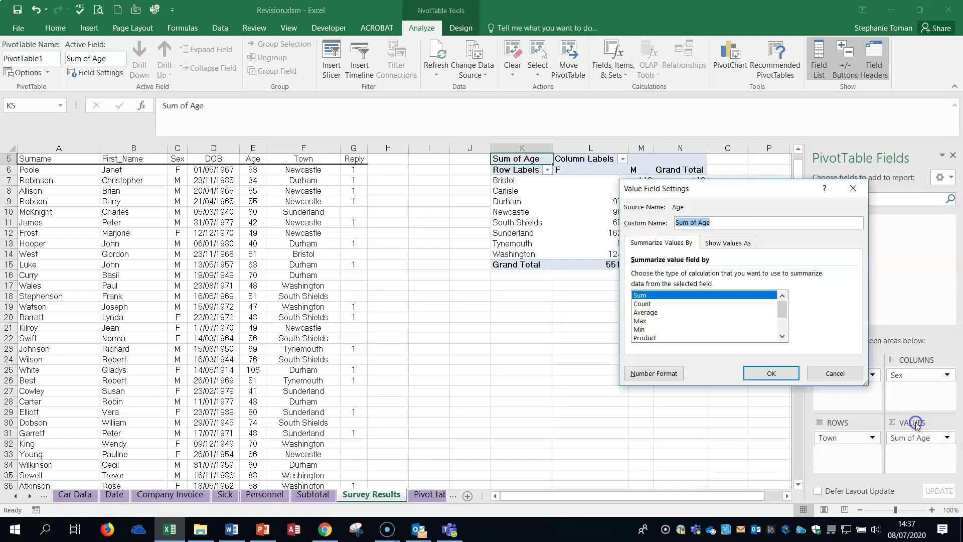
pyautogui.click(647, 312)
pyautogui.click(770, 373)
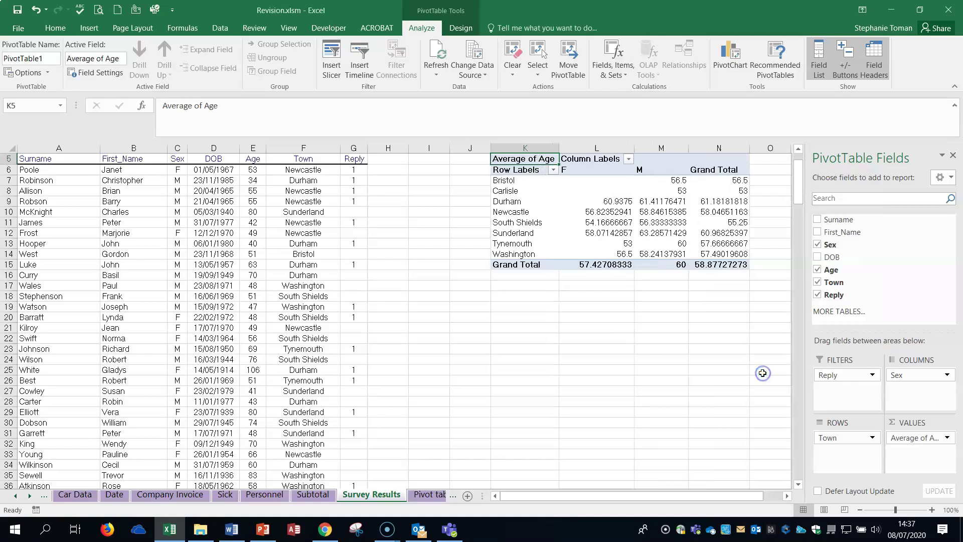
pyautogui.scroll(2, 631, 369)
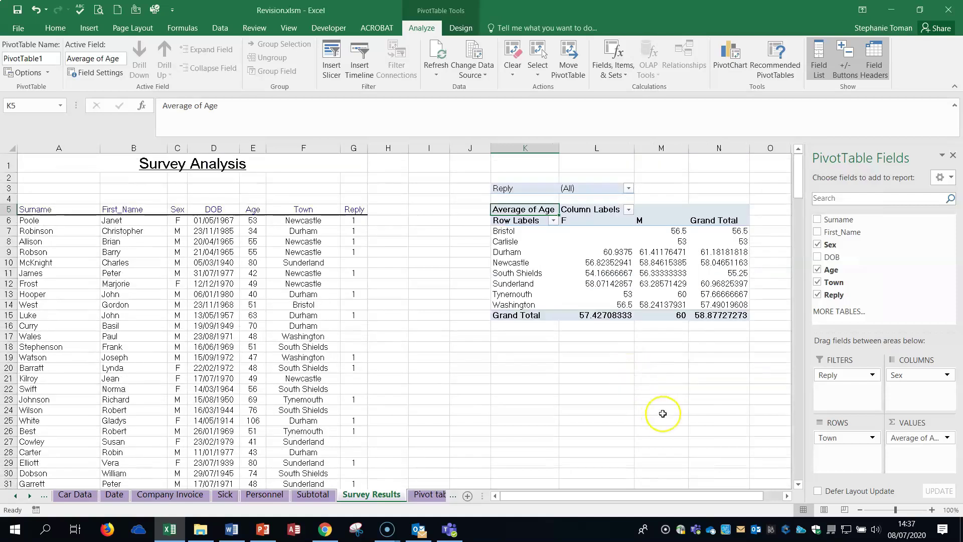
# Step: Read the second part of question 26 in Word, return to Excel and replace the town in F6 with Durham copied from F7
pyautogui.click(232, 534)
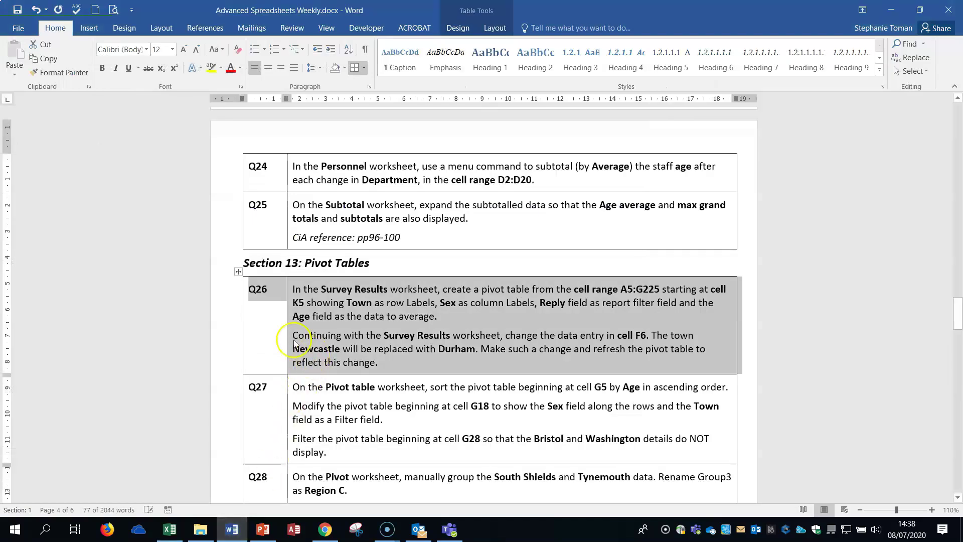
pyautogui.click(293, 338)
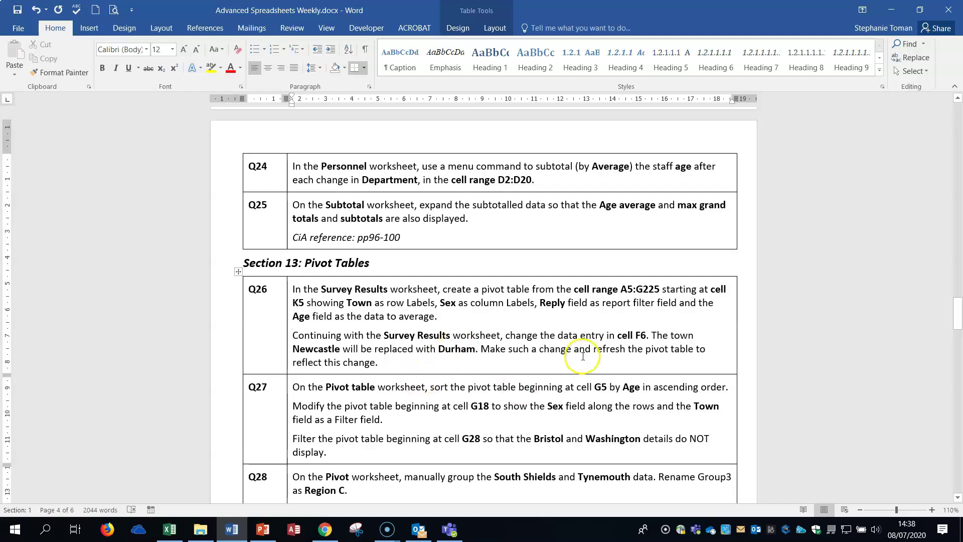
pyautogui.click(891, 9)
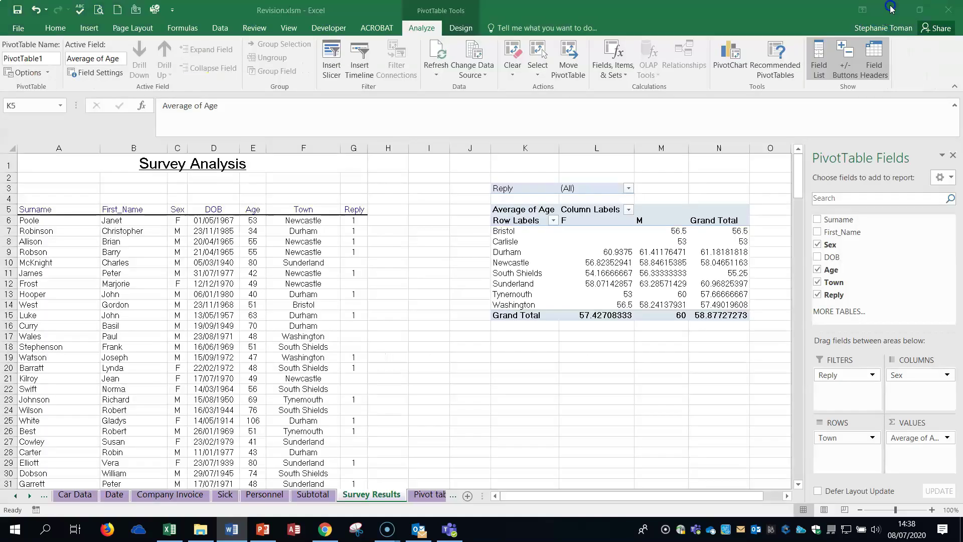
pyautogui.click(302, 221)
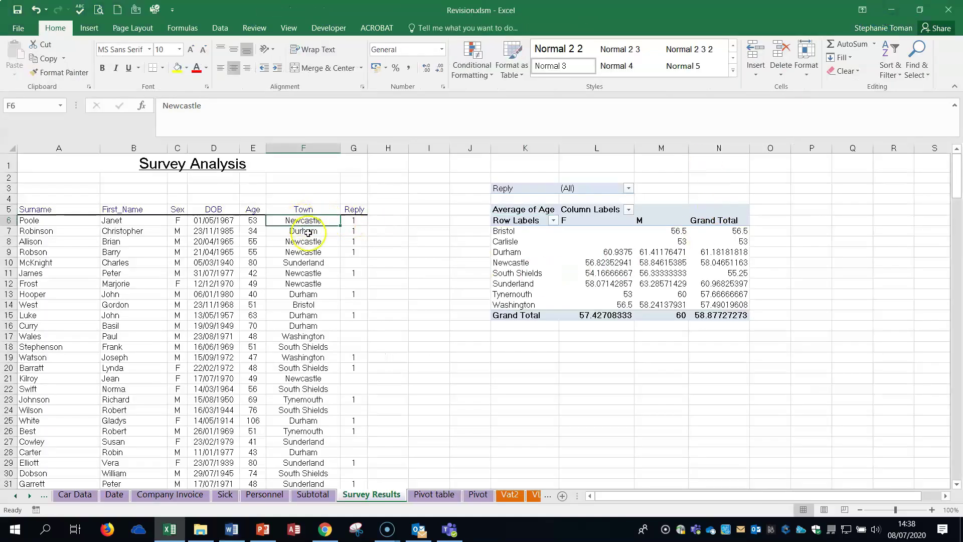
pyautogui.rightClick(309, 230)
pyautogui.click(340, 252)
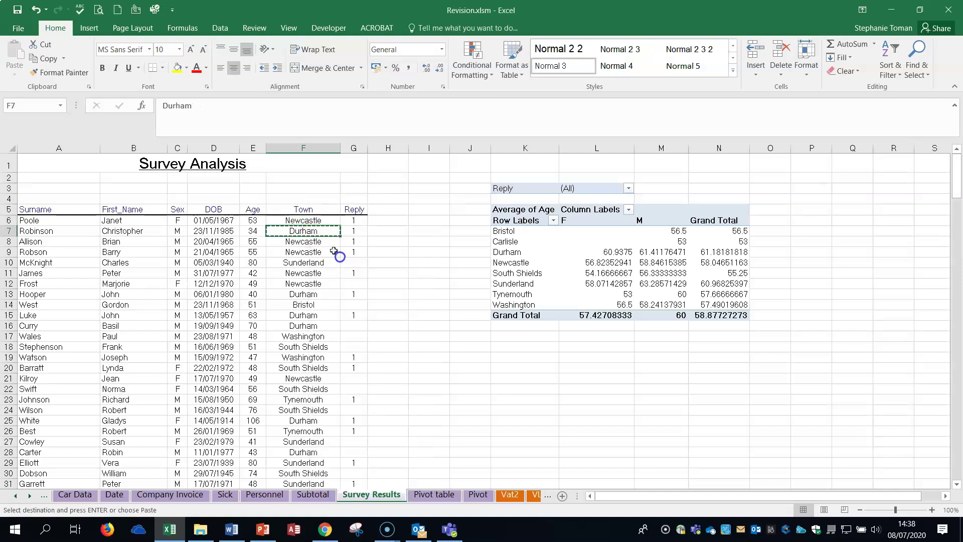
pyautogui.rightClick(301, 221)
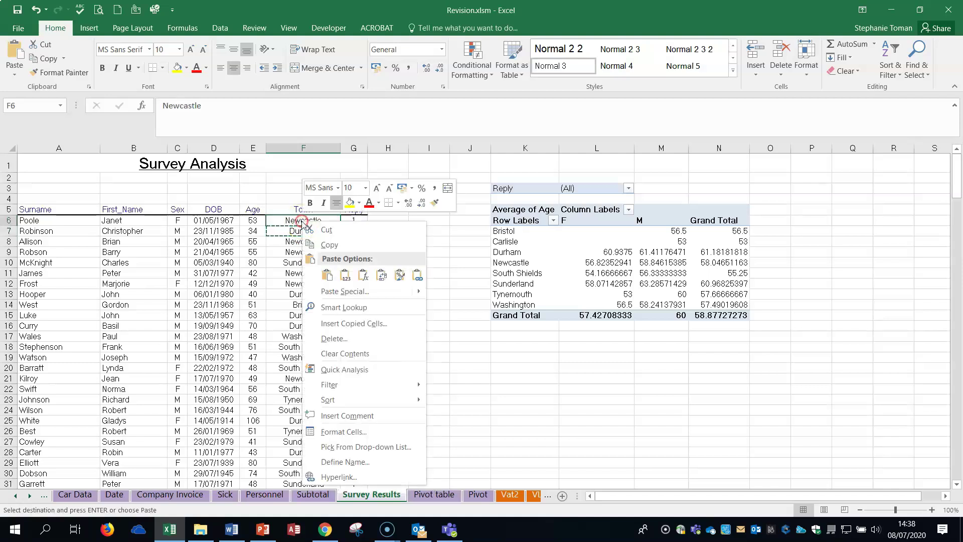
pyautogui.click(329, 267)
pyautogui.press('Escape')
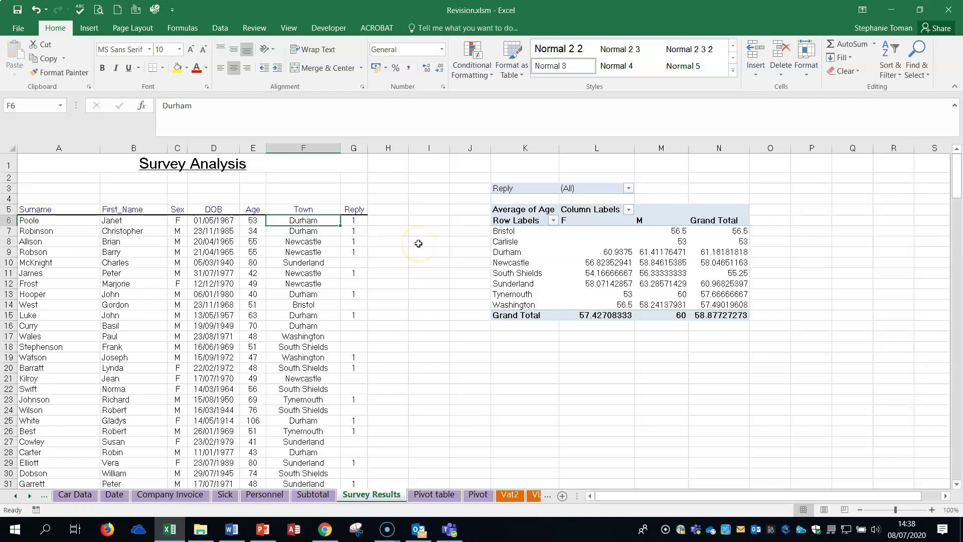
# Step: Refresh the pivot table on Survey Results and switch to the Pivot table worksheet
pyautogui.rightClick(554, 253)
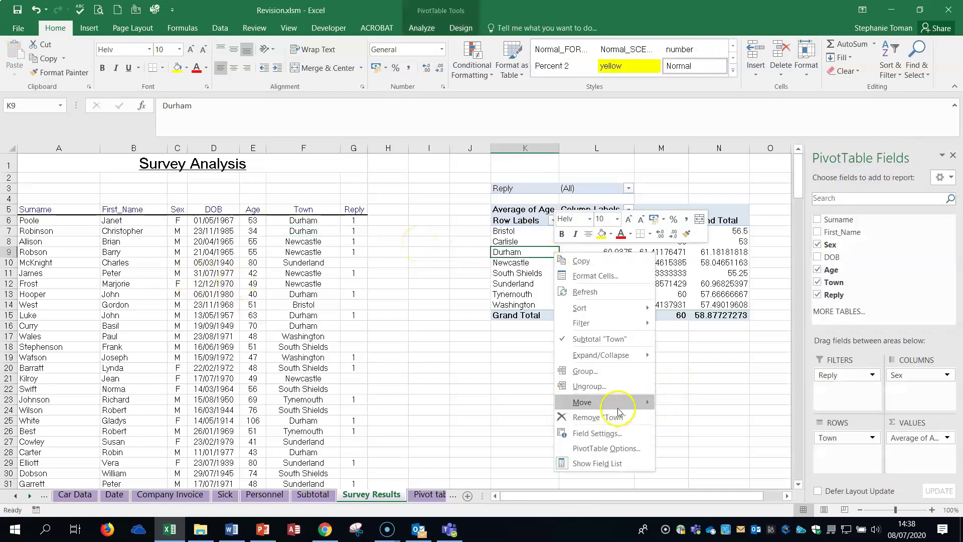
pyautogui.click(599, 297)
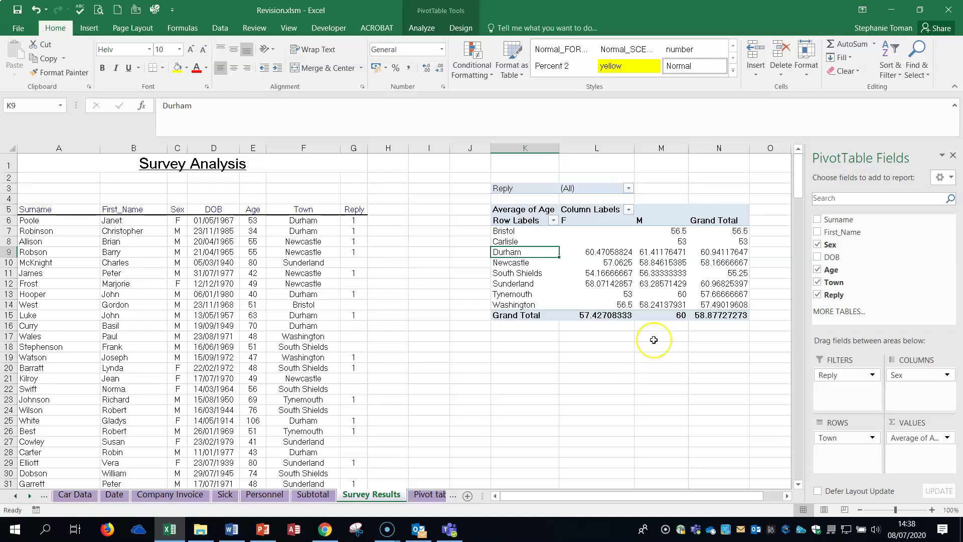
pyautogui.click(427, 494)
pyautogui.scroll(5, 562, 428)
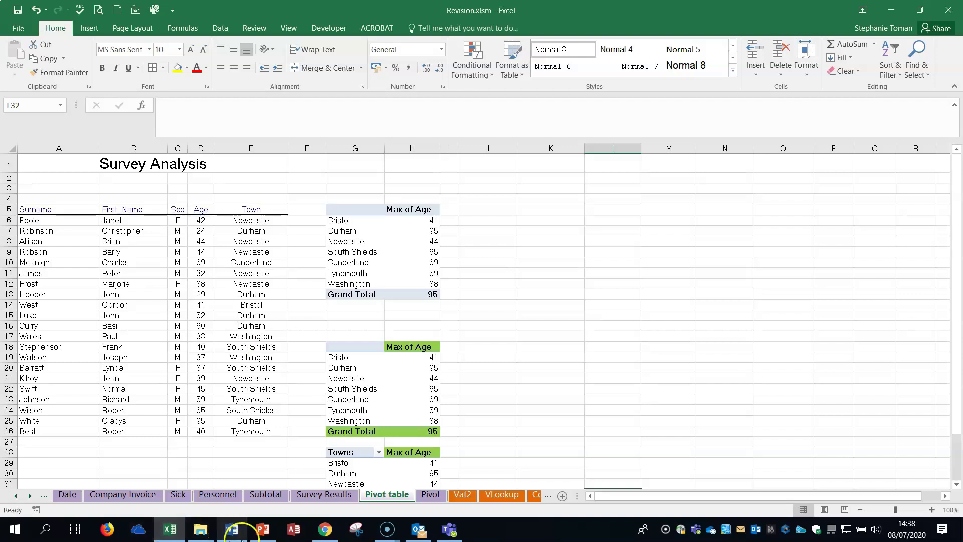
# Step: Read question 27 in Word, return to Excel and sort the pivot table at G5 by Max of Age from smallest to largest
pyautogui.click(232, 530)
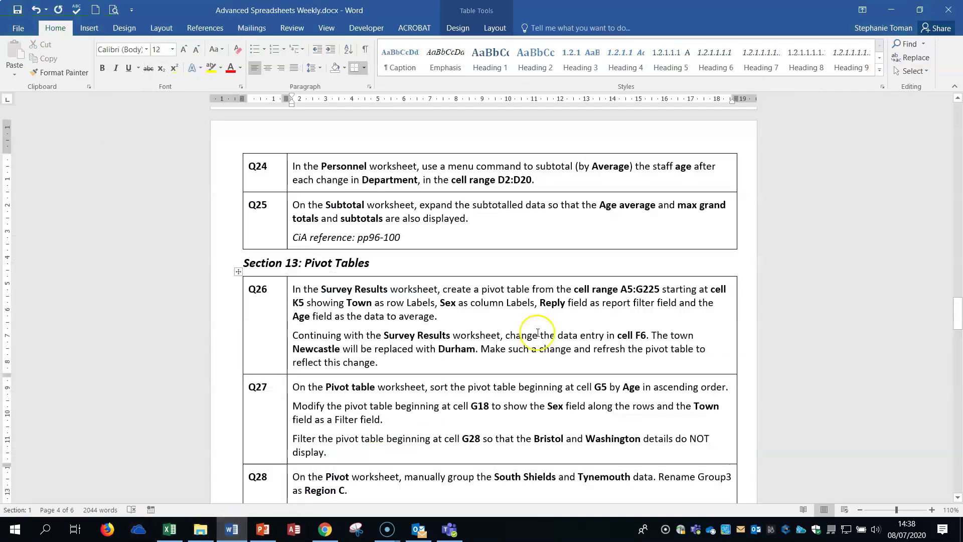
pyautogui.scroll(-3, 531, 326)
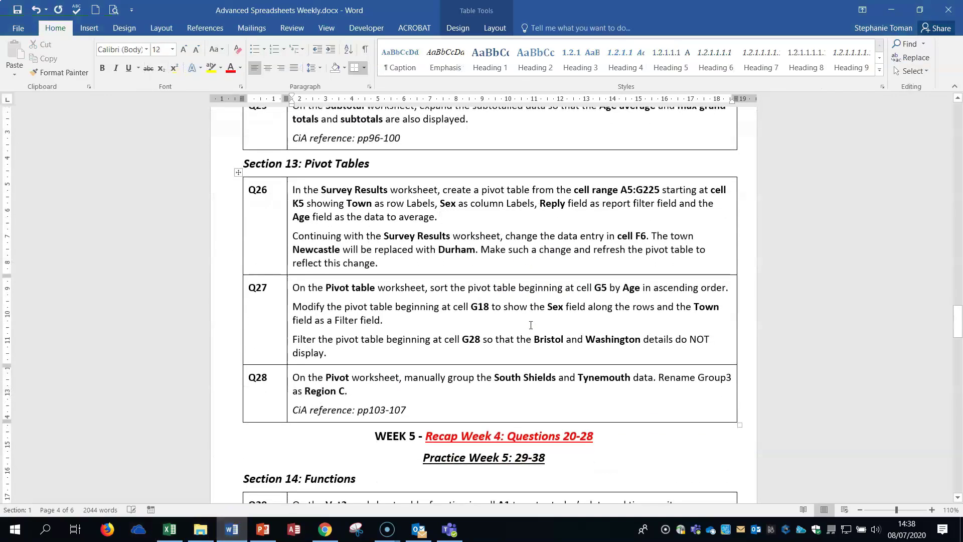
pyautogui.click(376, 300)
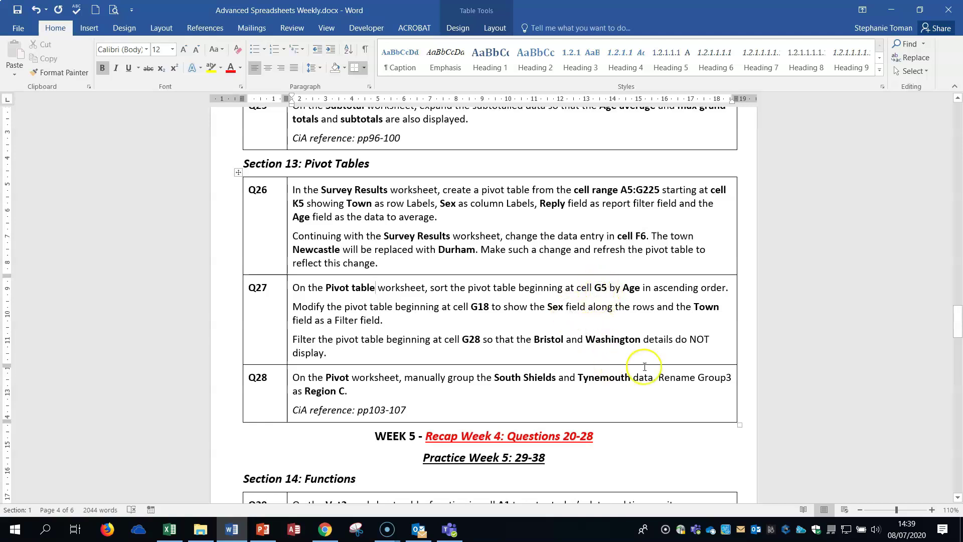
pyautogui.click(891, 10)
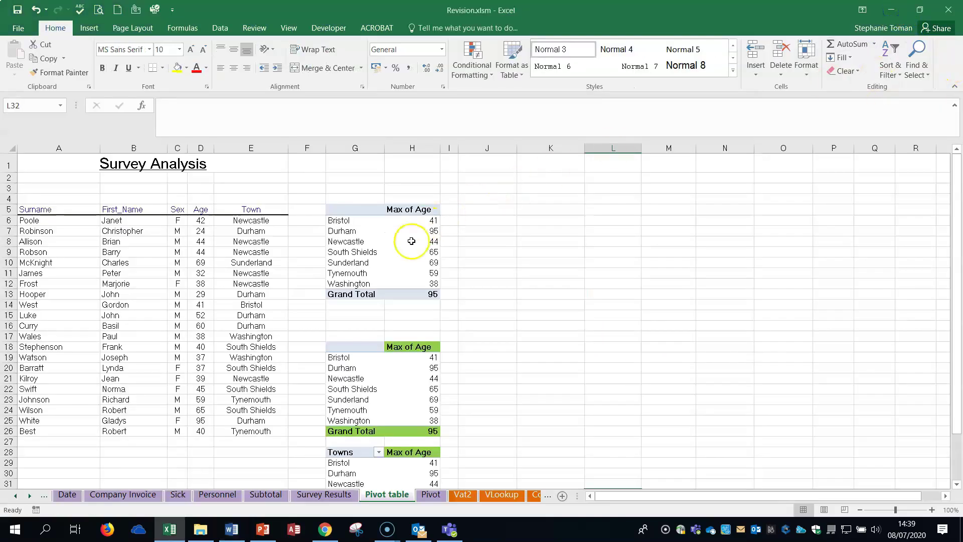
pyautogui.click(420, 220)
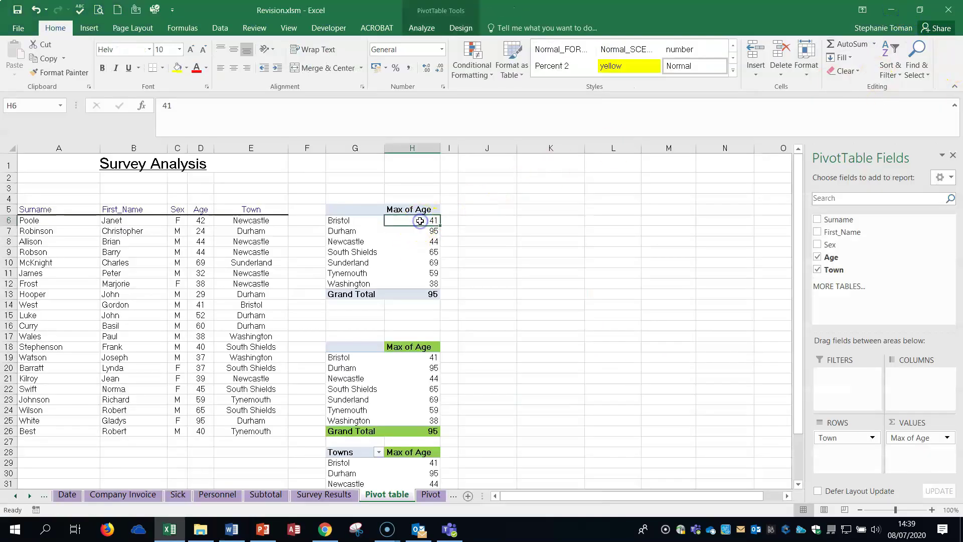
pyautogui.click(892, 71)
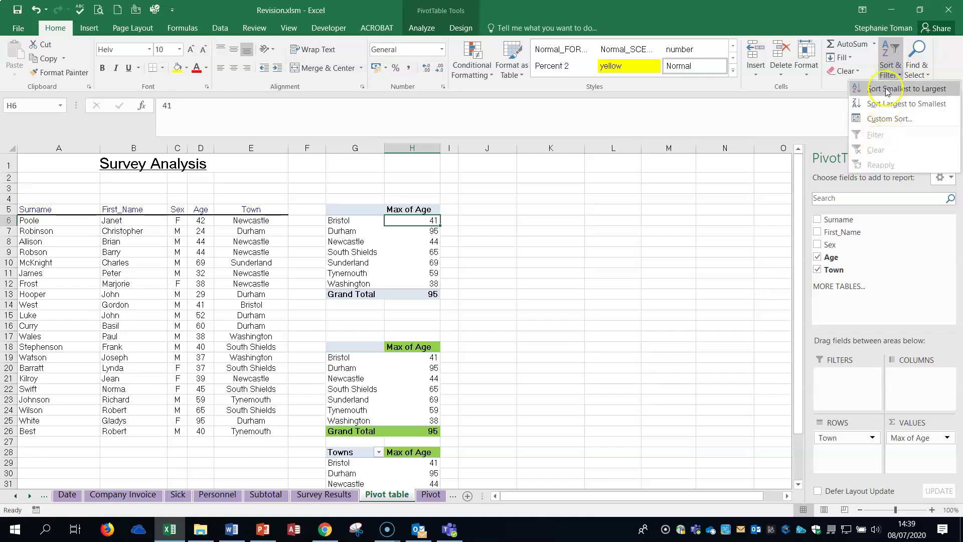
pyautogui.click(887, 89)
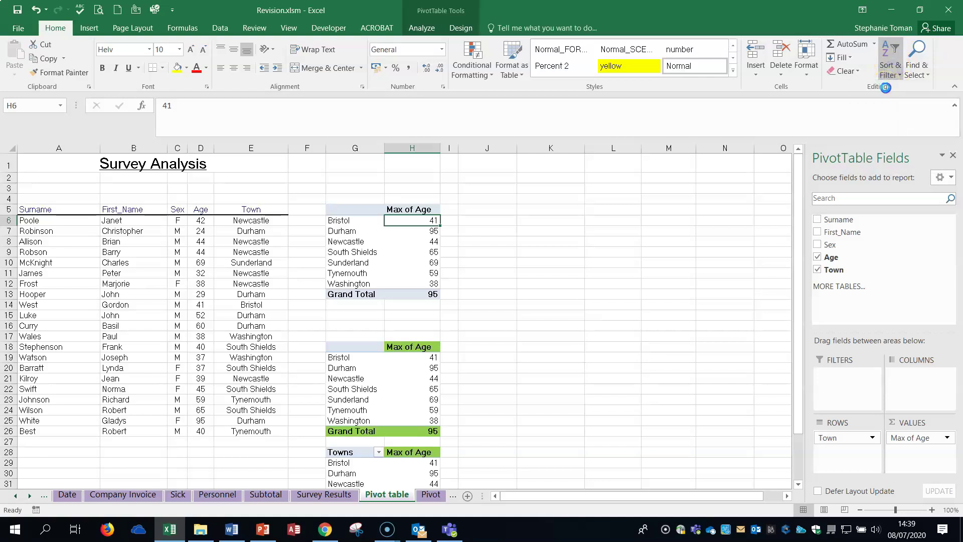
pyautogui.click(648, 243)
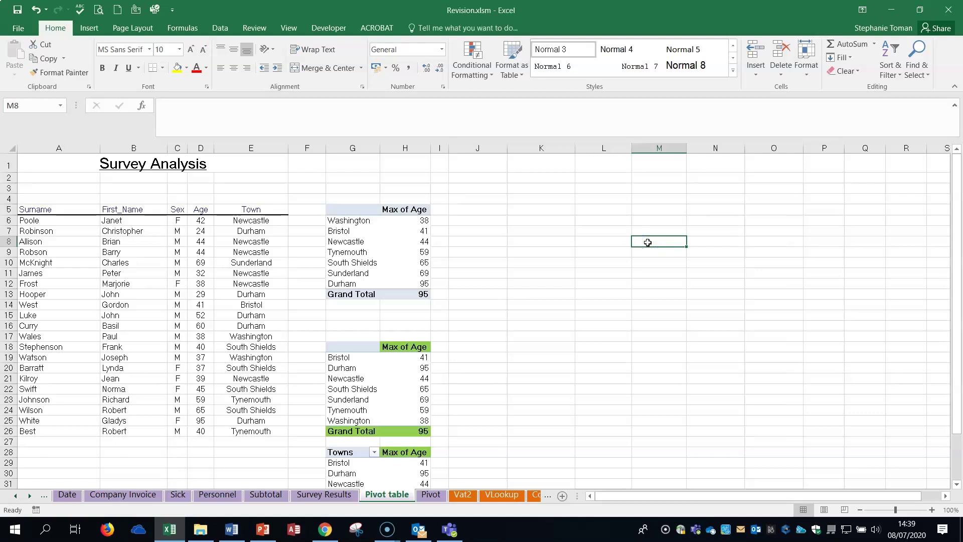
# Step: Recheck question 27 in Word and rearrange the G18 pivot table in Excel with Sex as rows and Town as the filter field
pyautogui.scroll(-1, 648, 242)
pyautogui.click(236, 528)
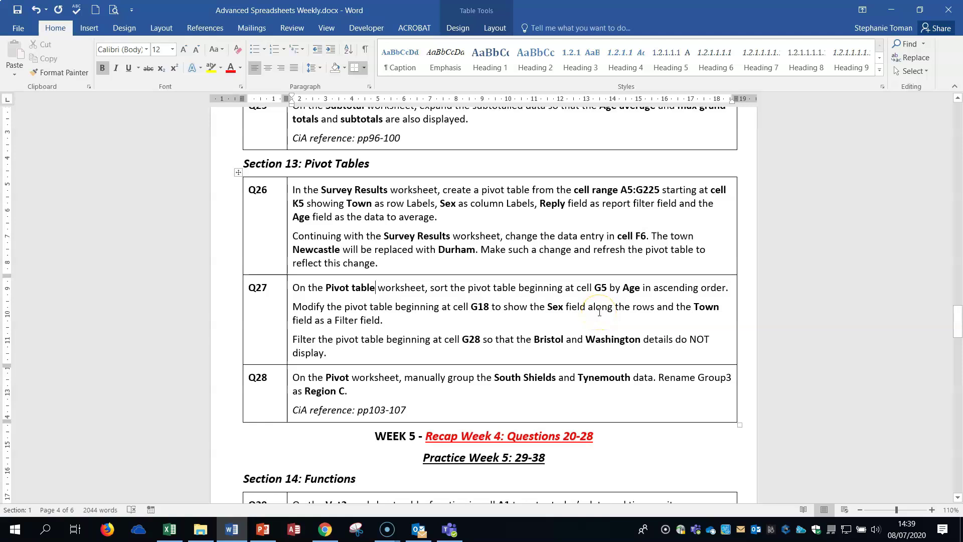
pyautogui.click(892, 9)
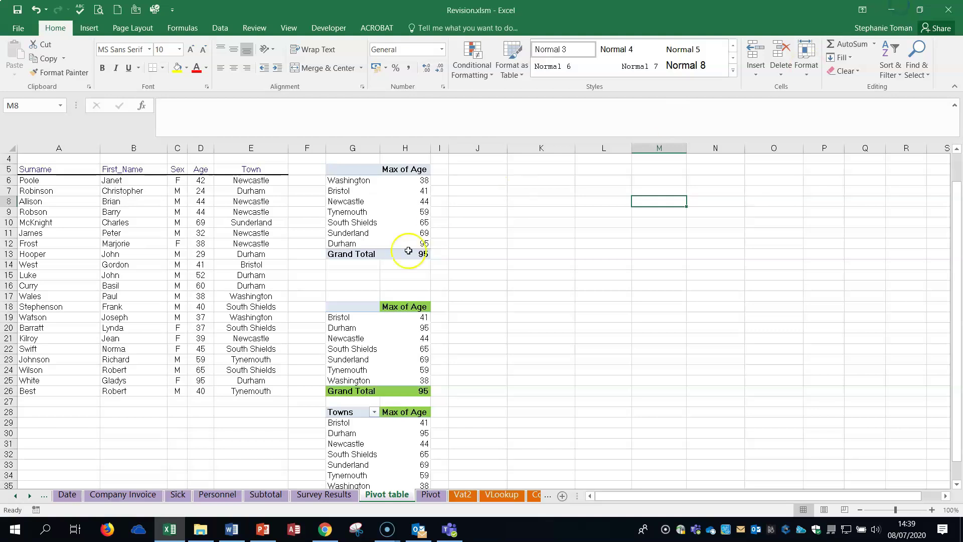
pyautogui.click(348, 308)
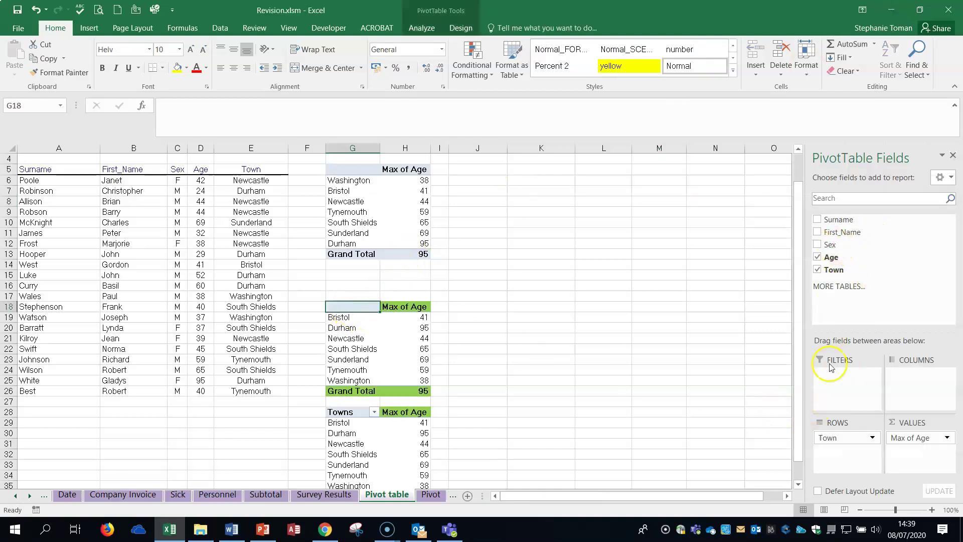
pyautogui.moveTo(831, 438); pyautogui.dragTo(836, 380)
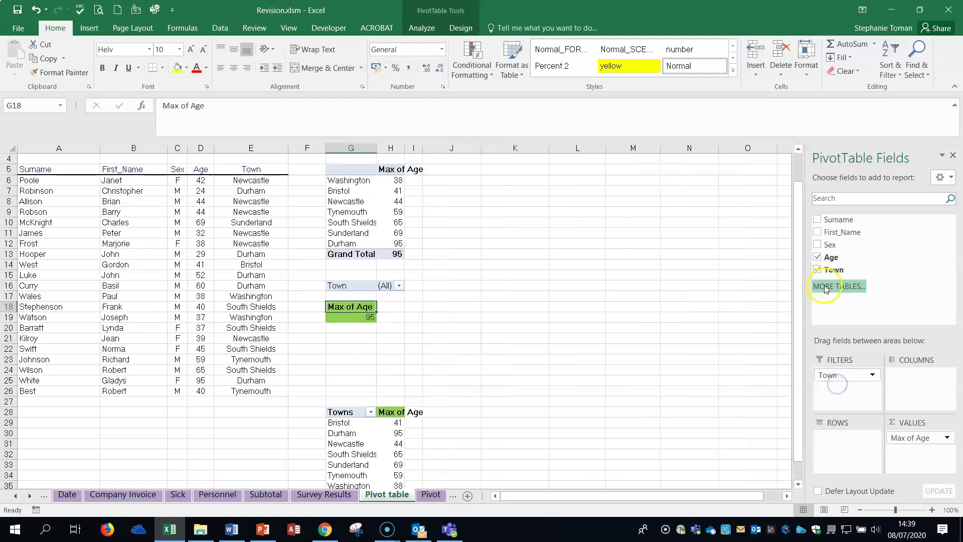
pyautogui.moveTo(833, 245); pyautogui.dragTo(851, 453)
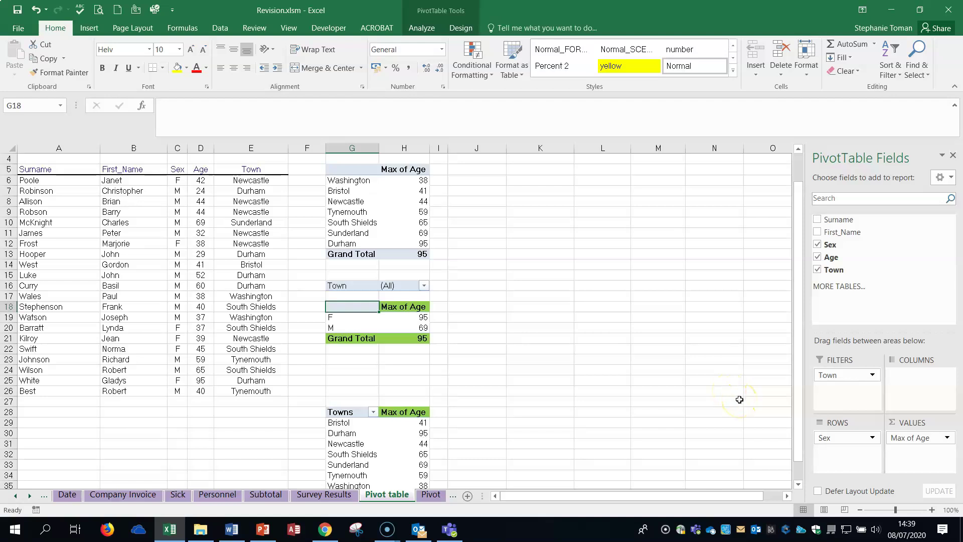
pyautogui.click(741, 402)
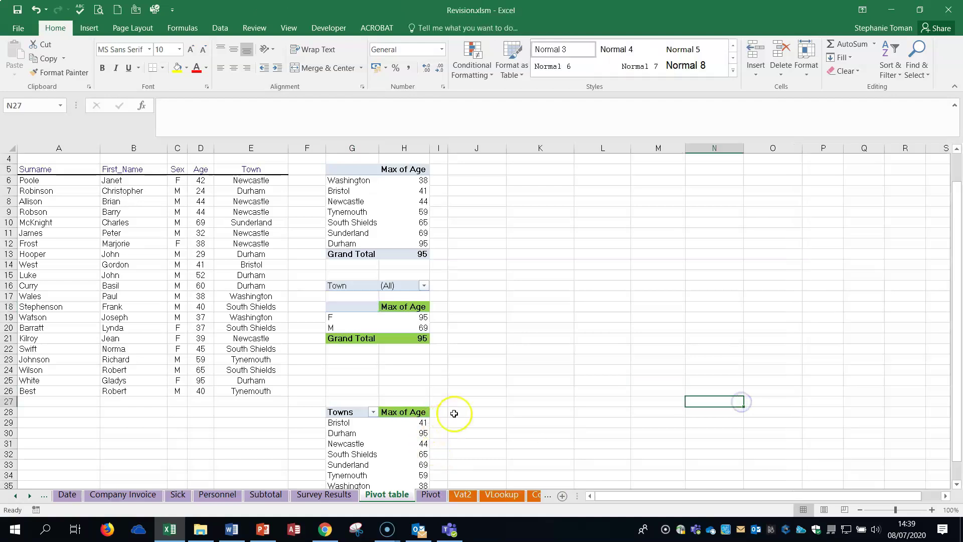
# Step: Check the last part of question 27 in Word and filter the G28 pivot table in Excel to exclude Bristol and Washington
pyautogui.scroll(-1, 516, 441)
pyautogui.click(340, 378)
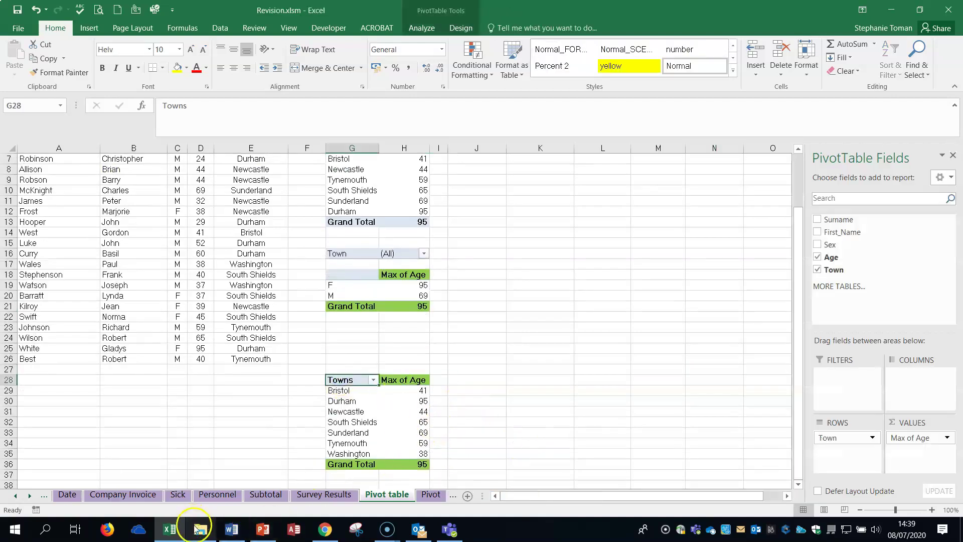
pyautogui.click(236, 531)
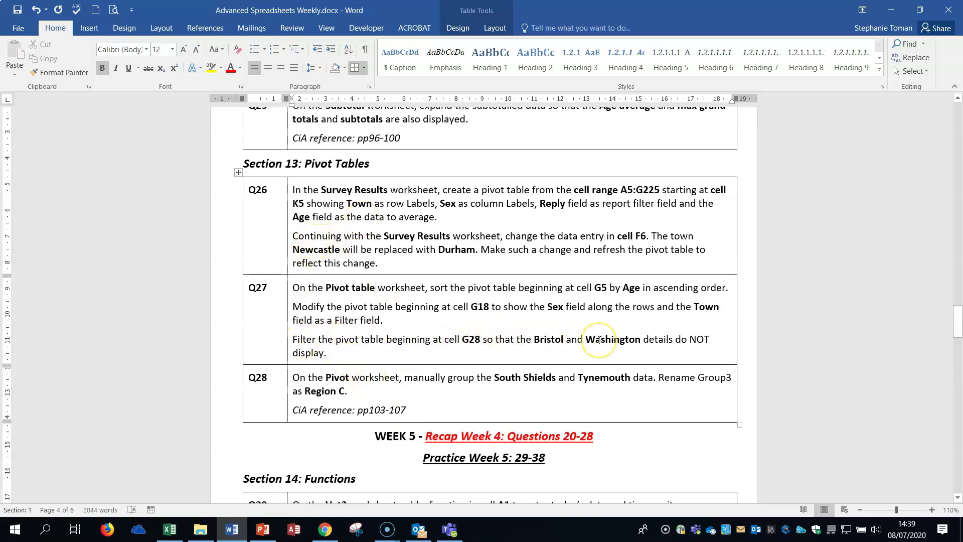
pyautogui.click(659, 351)
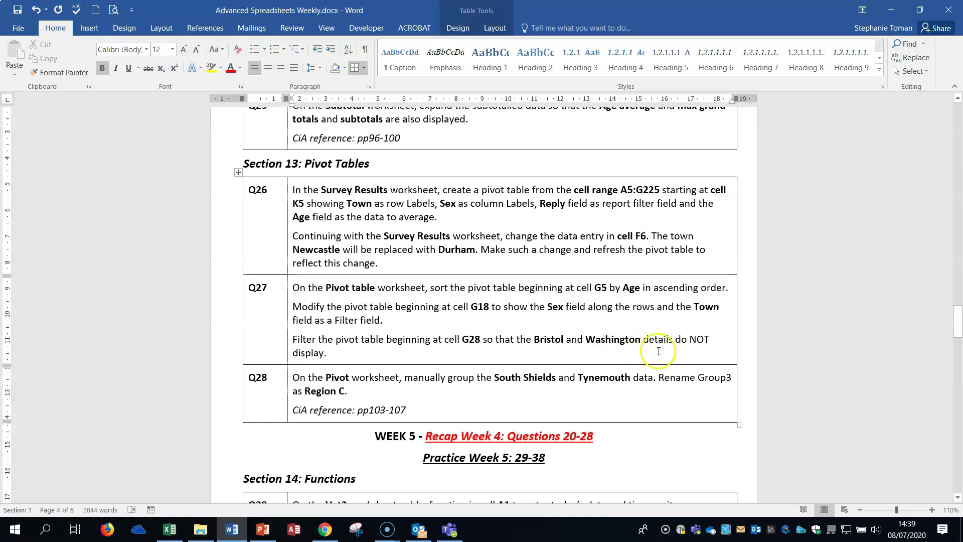
pyautogui.click(892, 10)
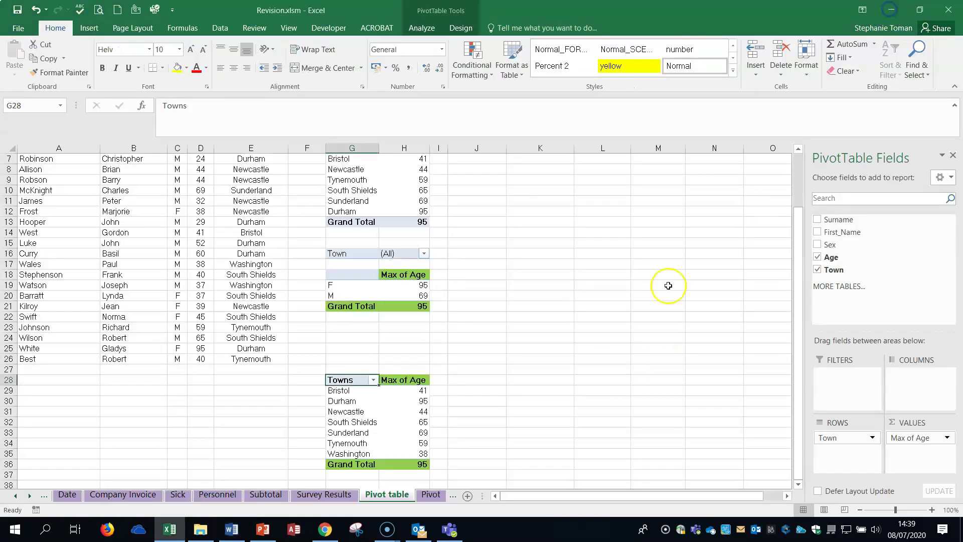
pyautogui.click(374, 380)
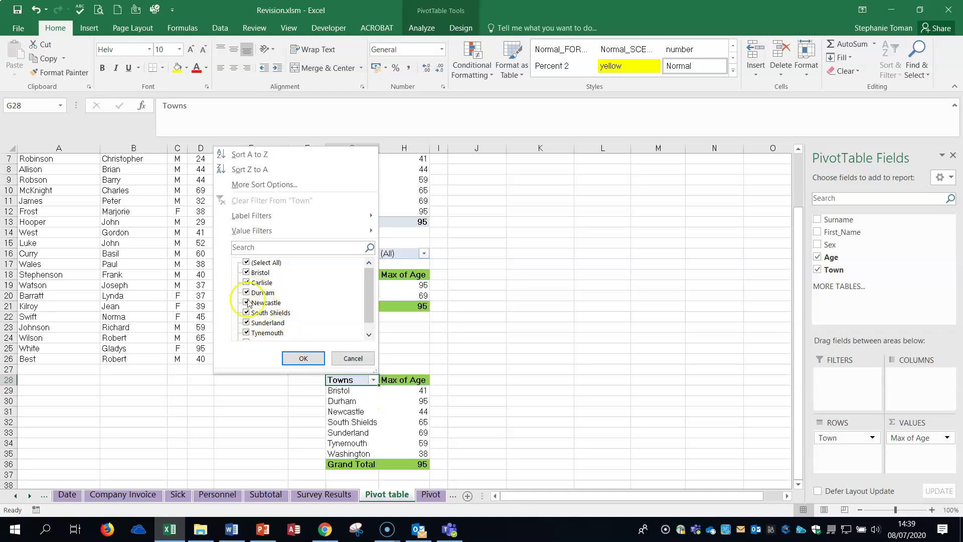
pyautogui.click(369, 329)
pyautogui.click(247, 334)
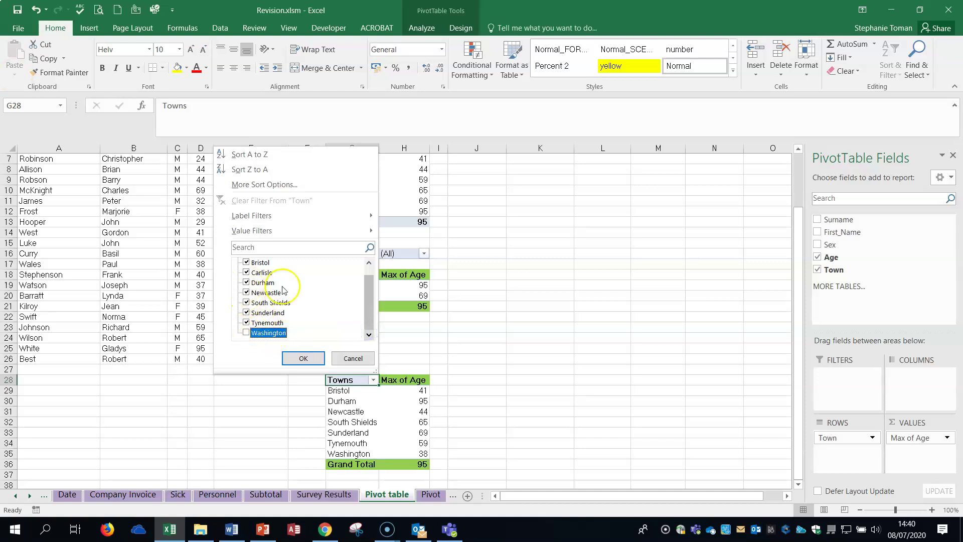
pyautogui.click(247, 263)
pyautogui.click(302, 359)
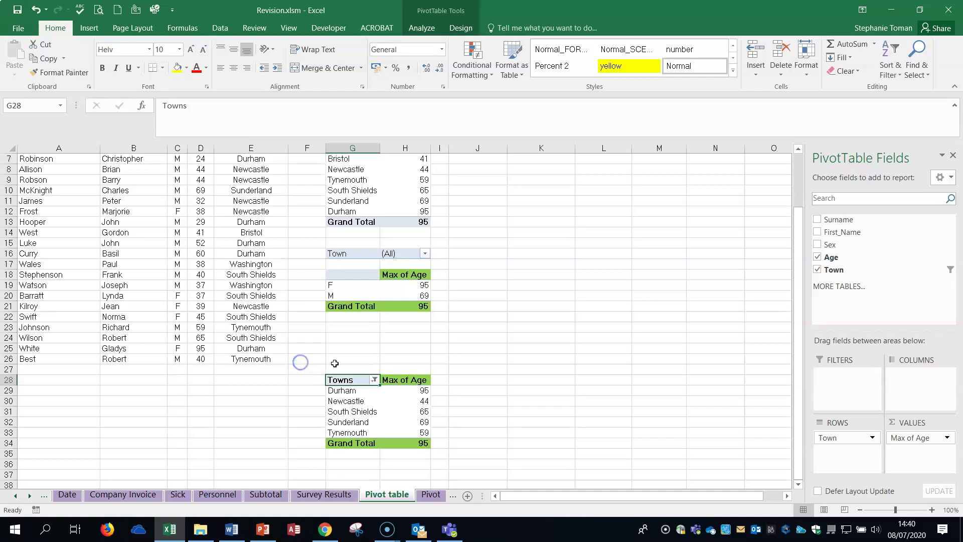
pyautogui.click(621, 367)
pyautogui.scroll(2, 621, 367)
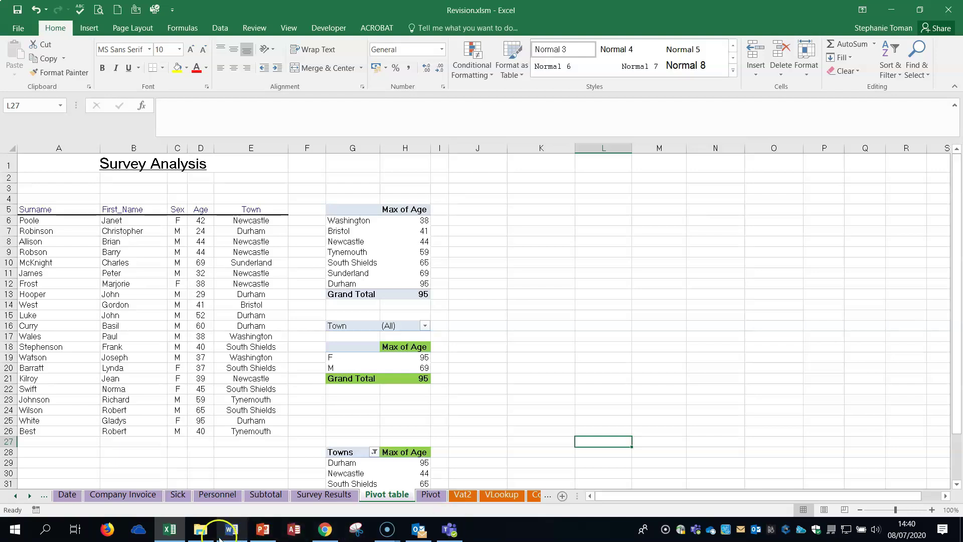
# Step: Read question 28 in Word, return to Excel and open the Pivot worksheet
pyautogui.click(231, 529)
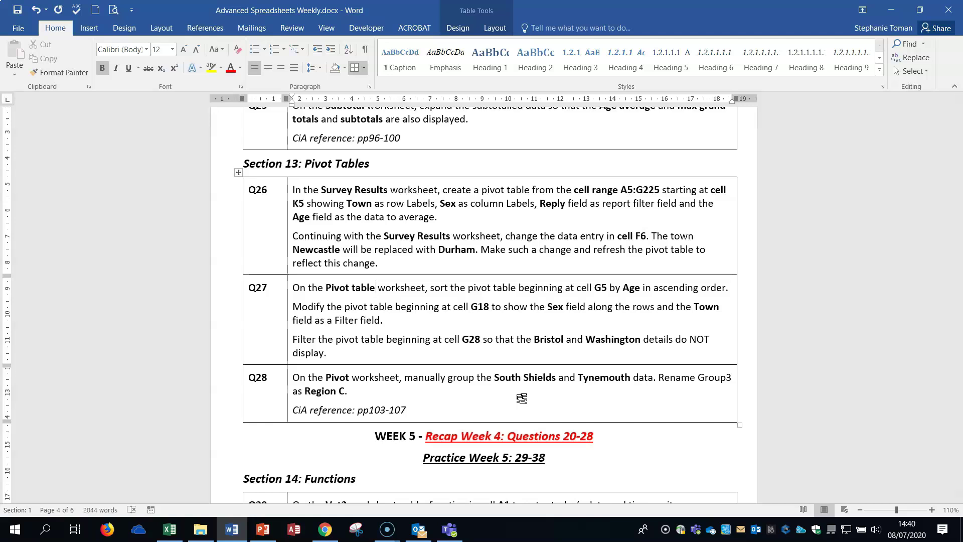
pyautogui.click(896, 11)
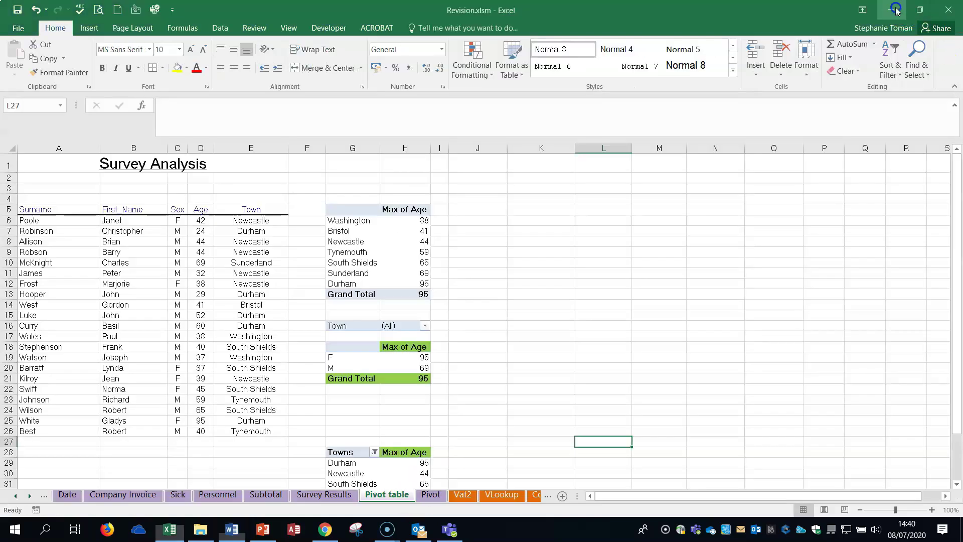
pyautogui.click(433, 498)
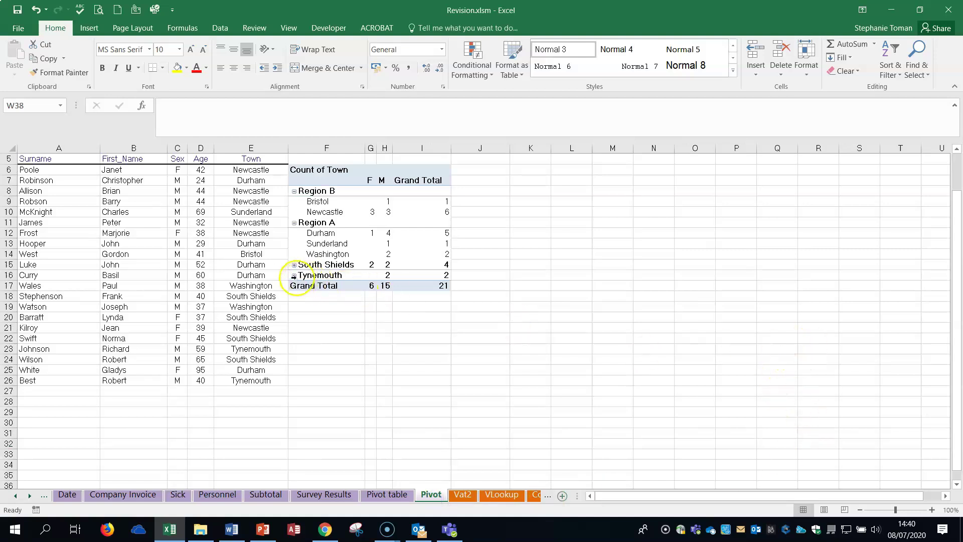
# Step: Expand Tynemouth and South Shields in the pivot table and group their two town rows together
pyautogui.click(295, 275)
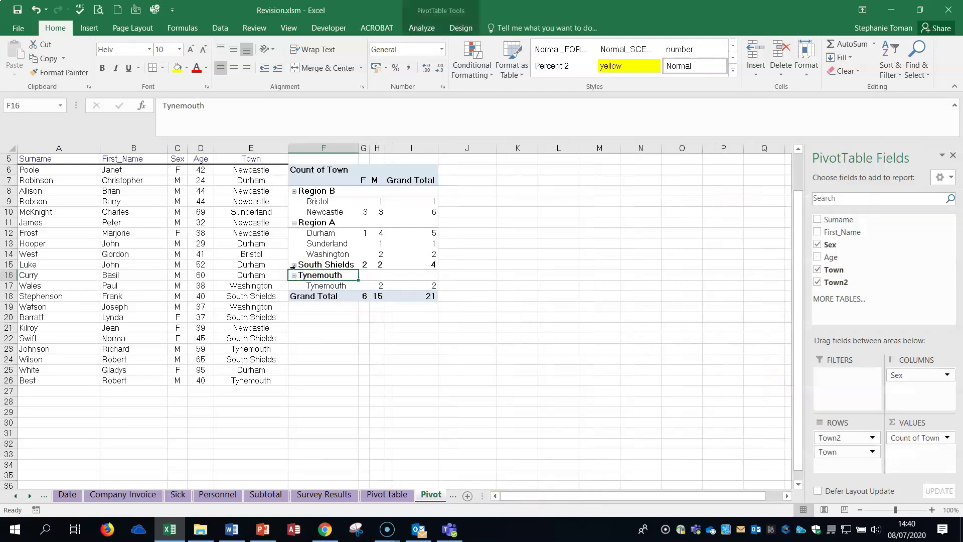
pyautogui.click(294, 266)
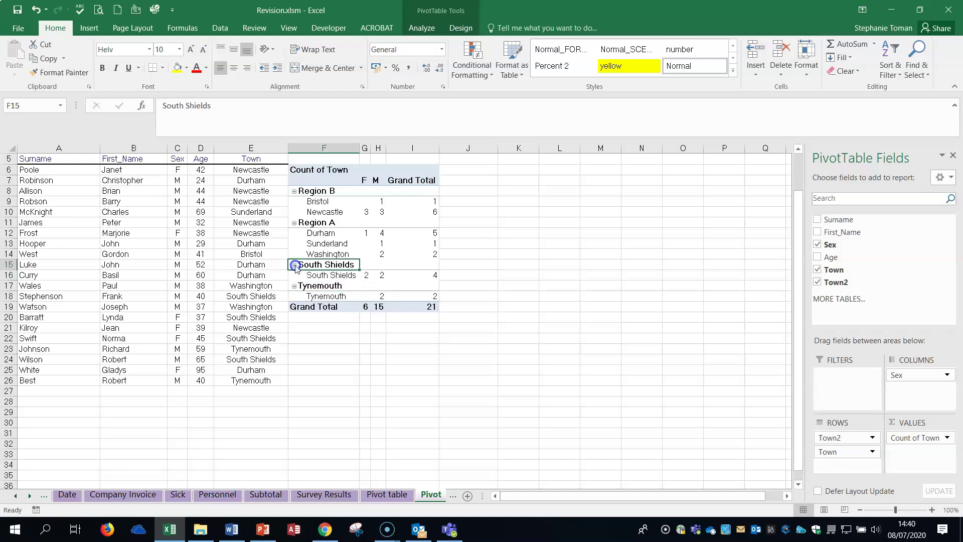
pyautogui.click(329, 277)
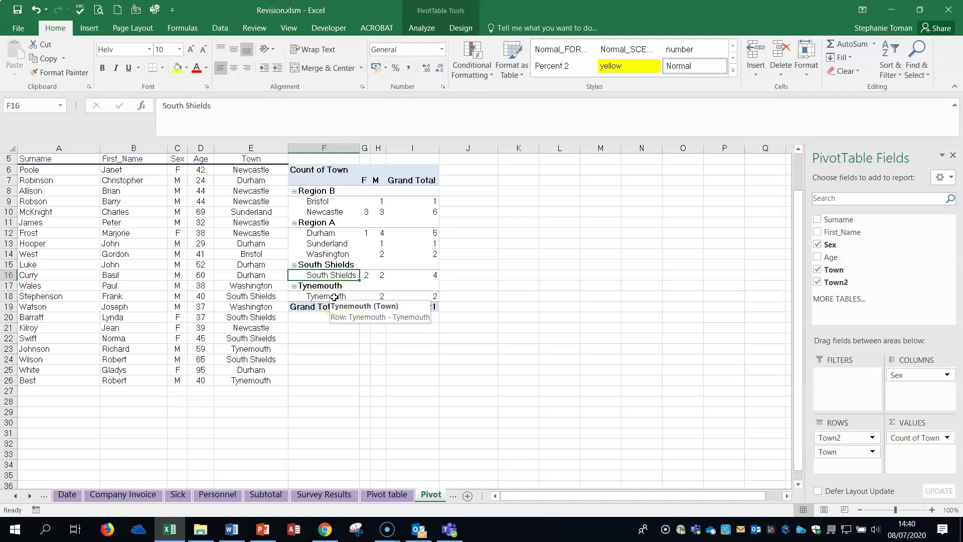
pyautogui.keyDown('ctrl'); pyautogui.click(334, 297); pyautogui.keyUp('ctrl')
pyautogui.rightClick(335, 297)
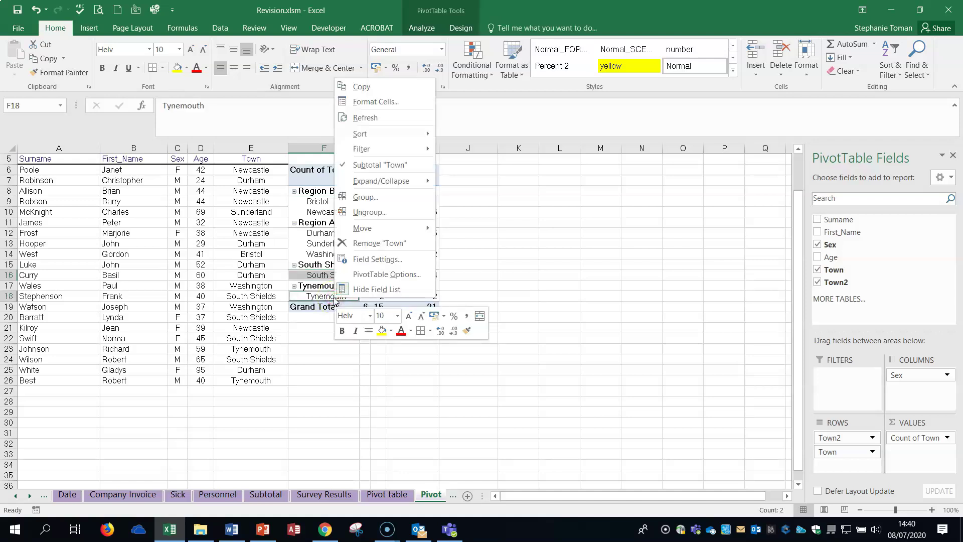
pyautogui.click(401, 199)
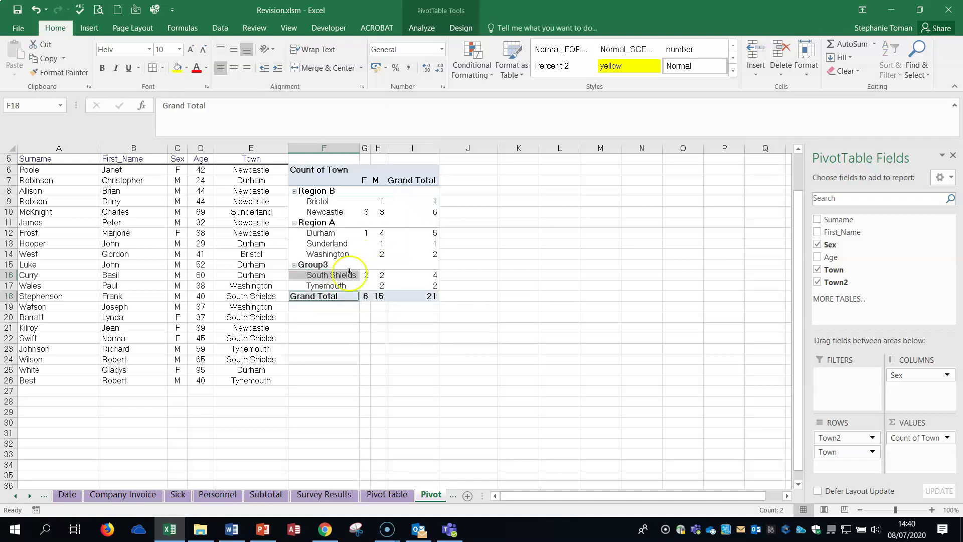
# Step: Rename the Group3 row label in the pivot table as Region C
pyautogui.click(321, 264)
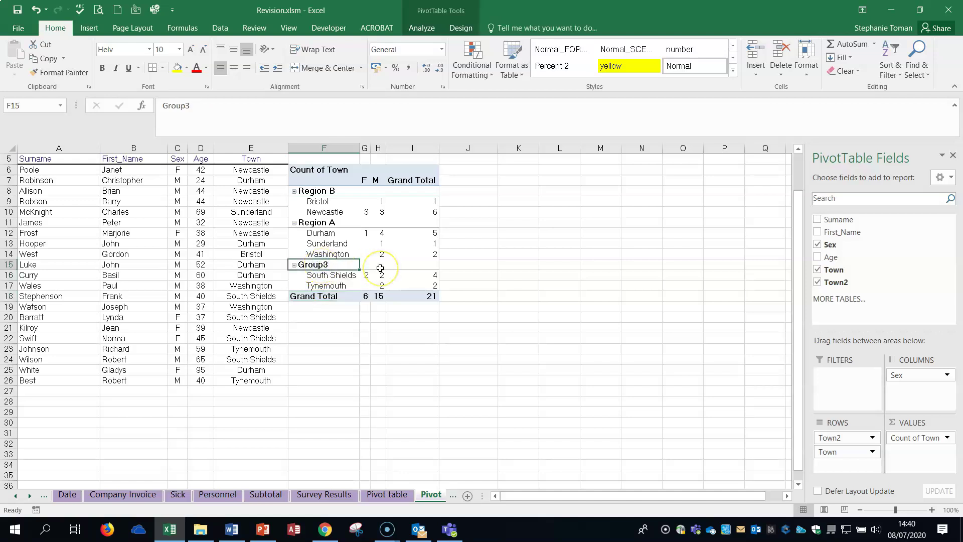
pyautogui.write('Region ')
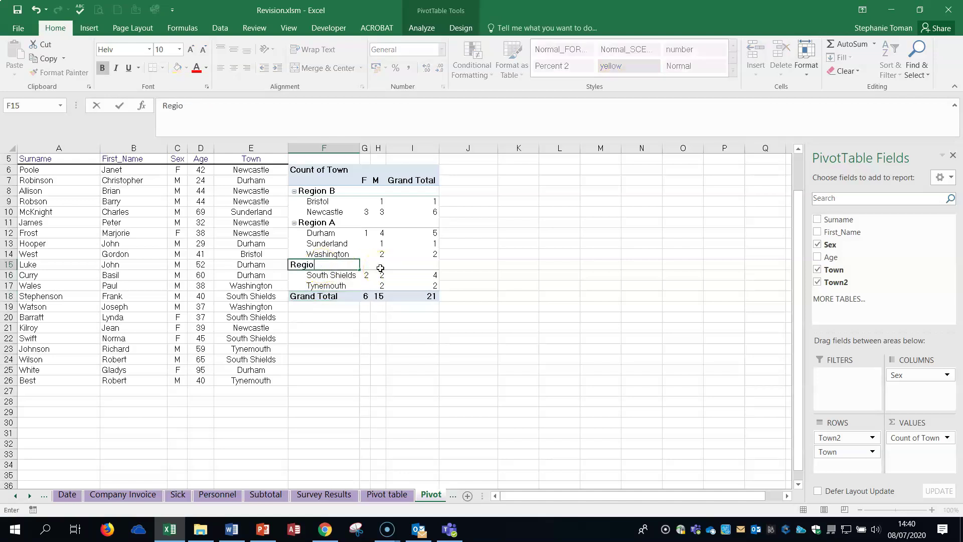
pyautogui.write('C')
pyautogui.click(518, 277)
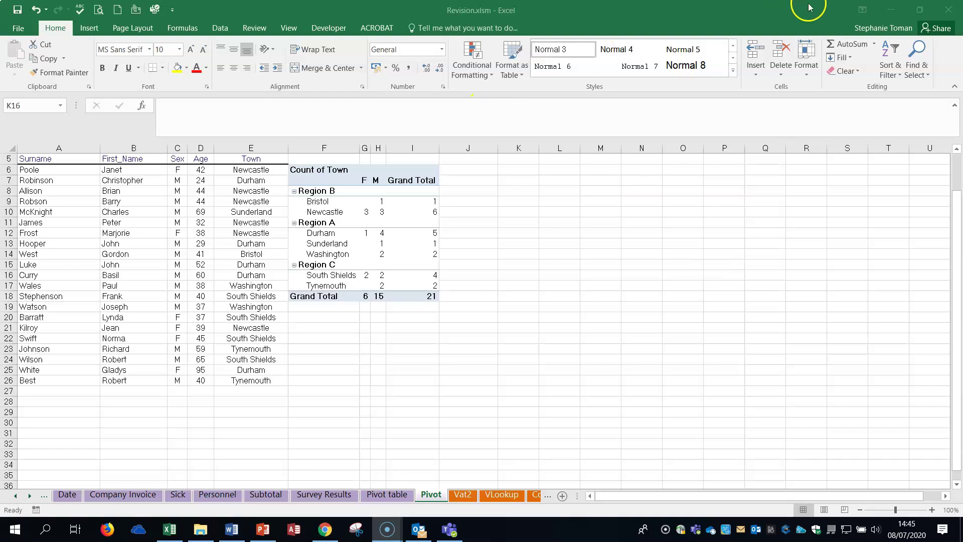
# Step: Minimize Excel and open the Week 5 Section 14 folder under 3_A342COM Lecture Materials in File Explorer
pyautogui.click(898, 10)
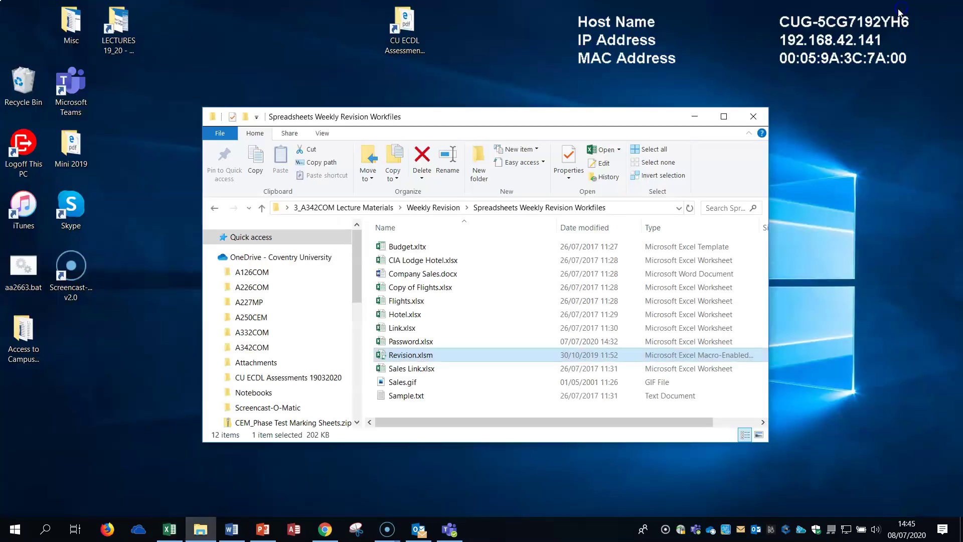
pyautogui.click(214, 208)
pyautogui.click(215, 208)
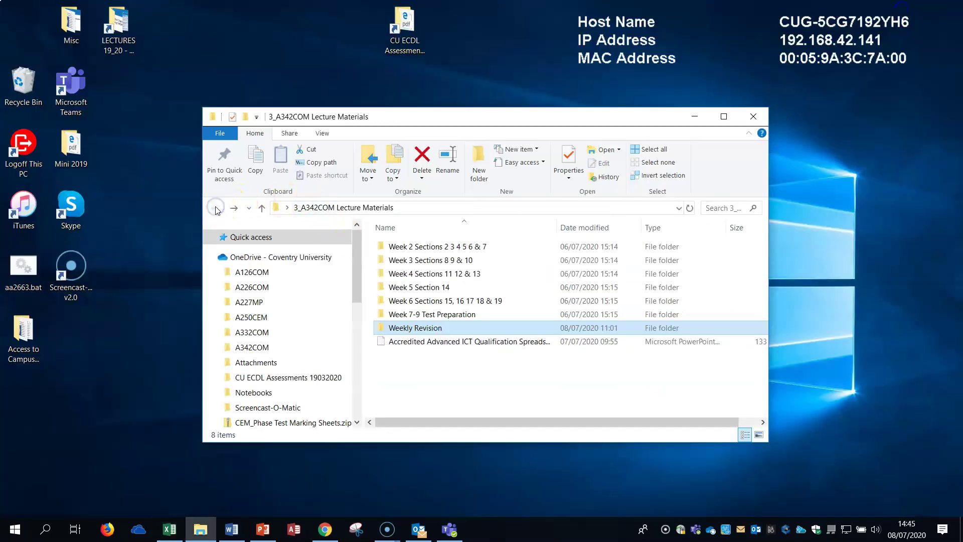
pyautogui.doubleClick(434, 294)
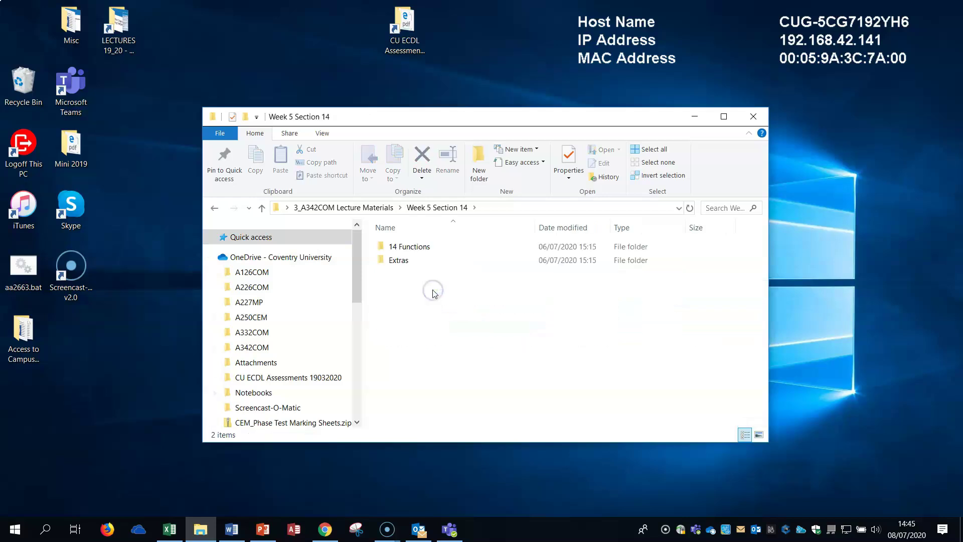